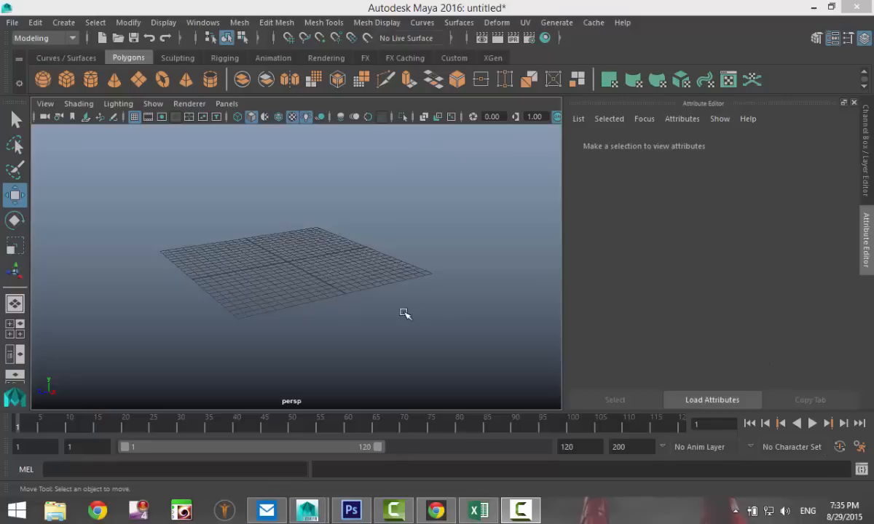
Create a polygon cube on the grid, about 7.8 wide, 6.2 high and 9.1 deep, and display it shaded with textures.
alt+drag(404, 314, 434, 320)
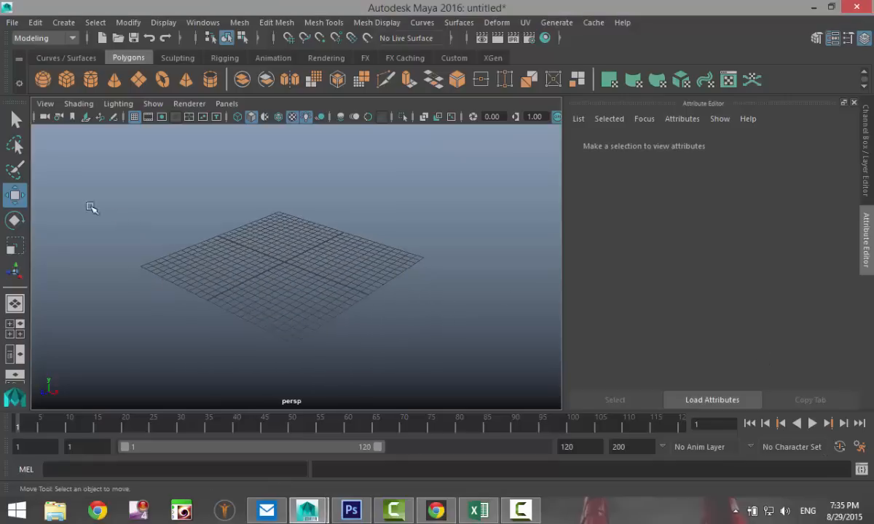
click(67, 81)
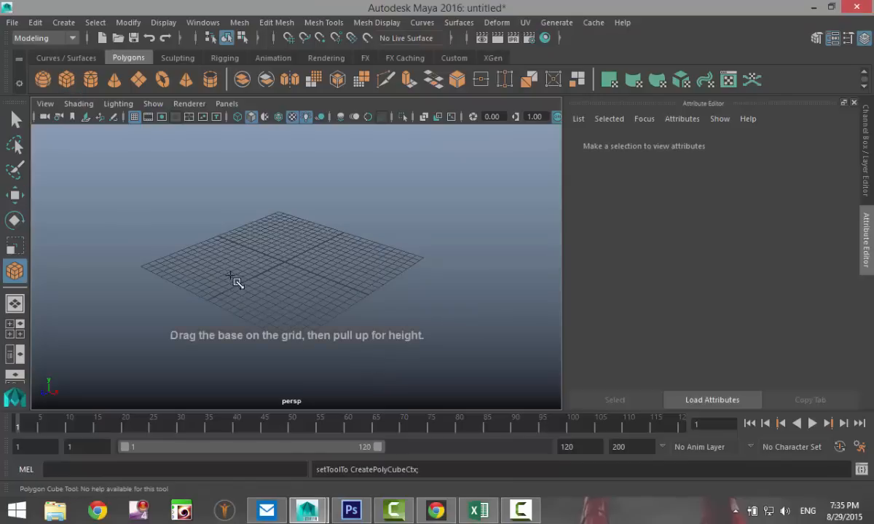
drag(236, 282, 324, 244)
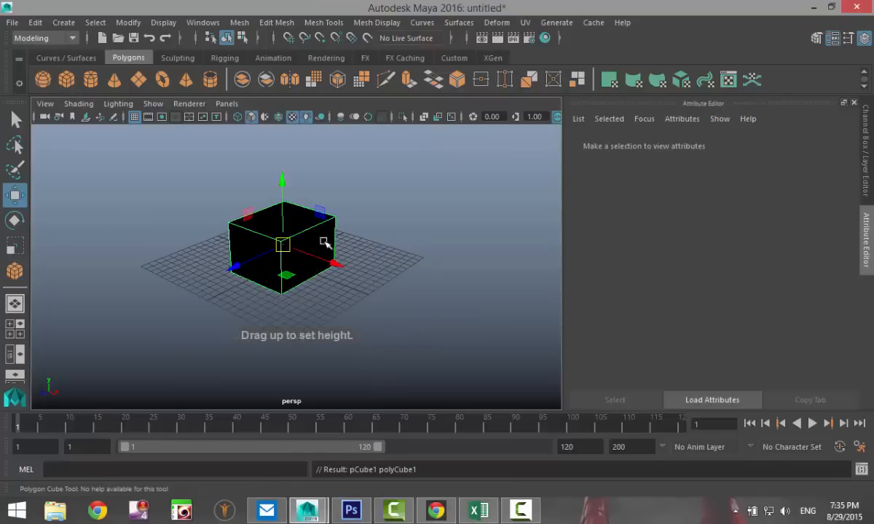
mouse_move(365, 320)
alt+mouse_down()
mouse_move(374, 348)
mouse_move(375, 314)
mouse_move(368, 326)
alt+mouse_up()
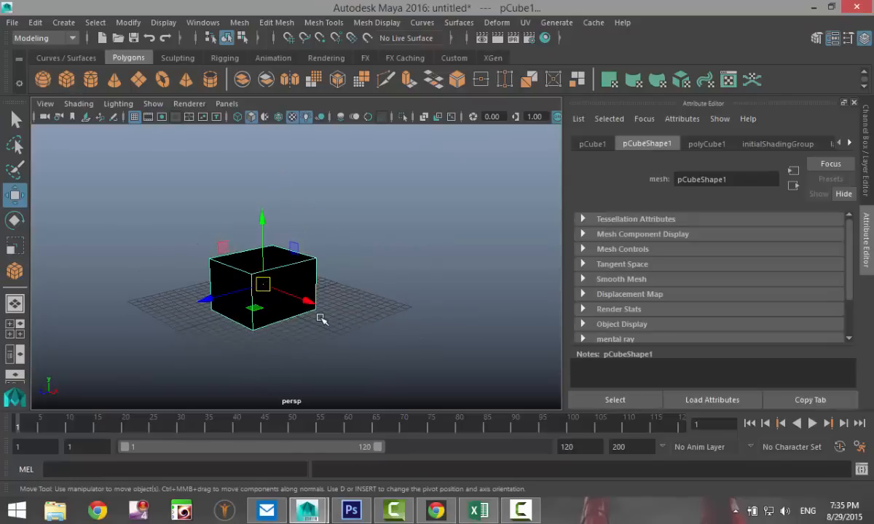
key(6)
alt+middle_drag(336, 300, 347, 289)
alt+drag(347, 289, 357, 343)
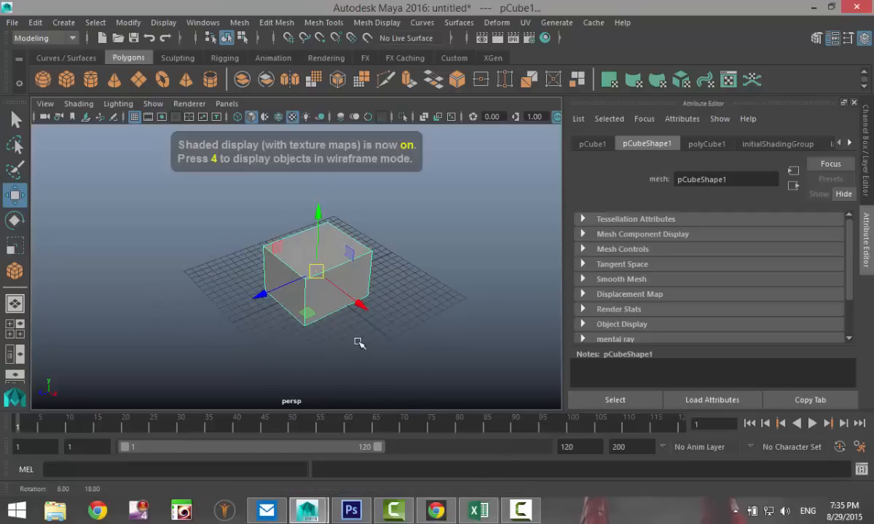
Centre the cube at the origin by setting its X, Y and Z translation to 0.
click(596, 148)
drag(715, 234, 600, 231)
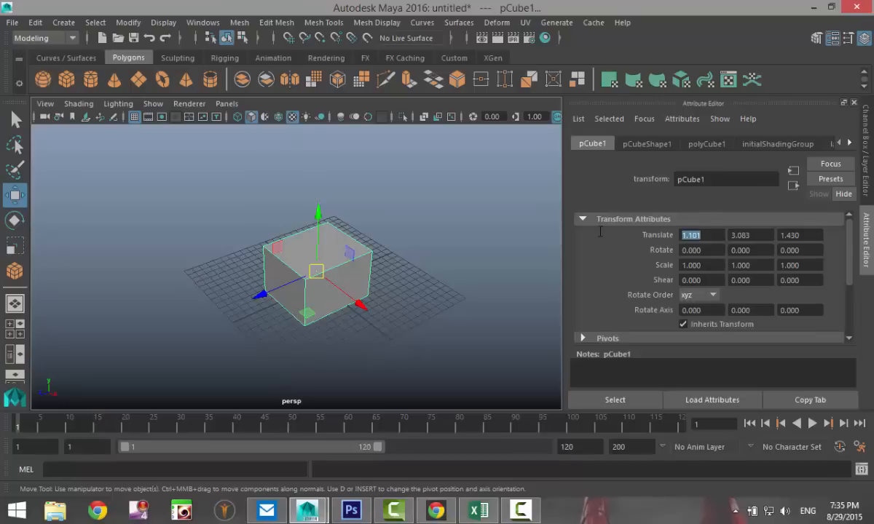
text(0)
key(Tab)
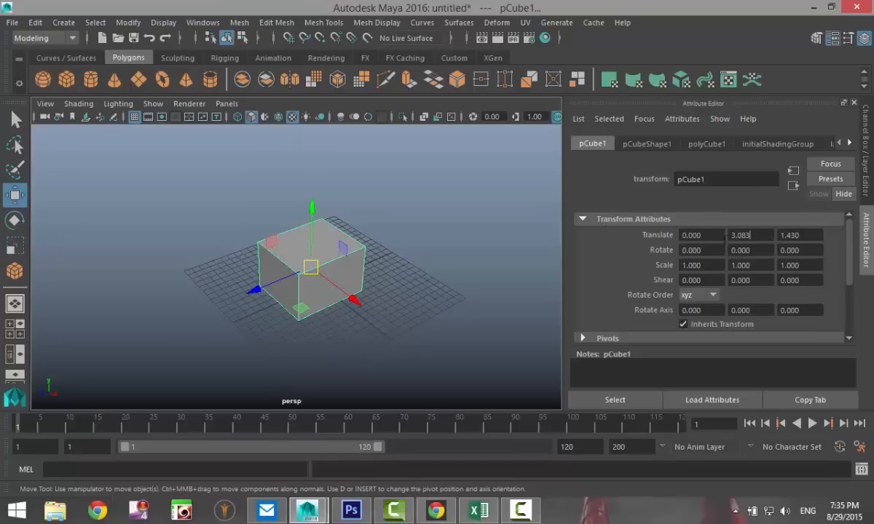
text(0)
key(Tab)
text(0)
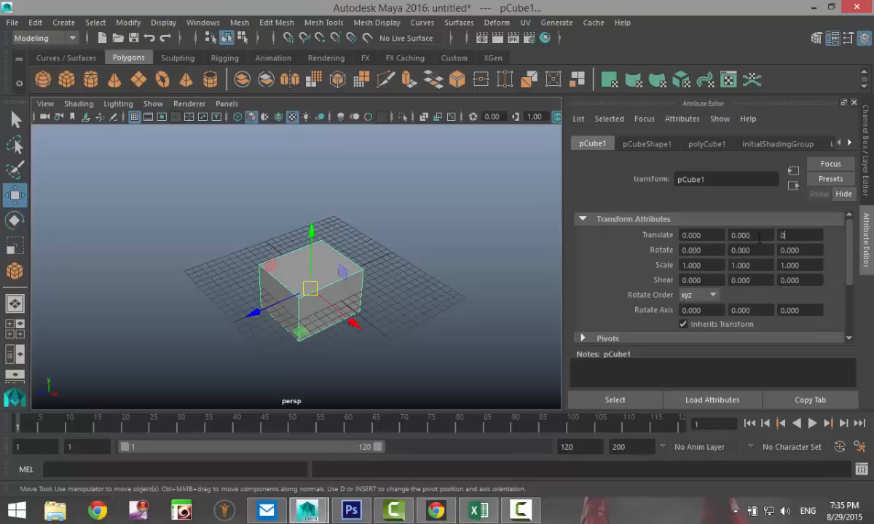
click(757, 237)
Set the cube's width, height and depth to 5 each.
click(707, 144)
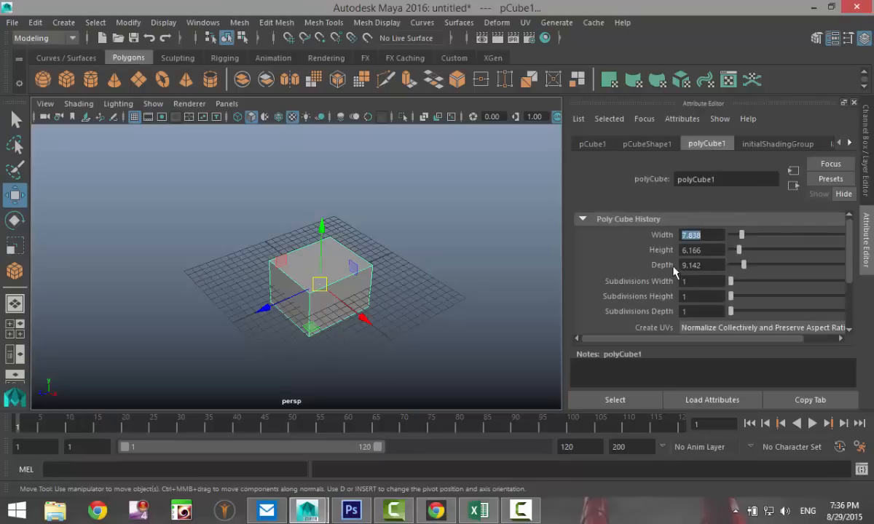
text(5)
key(Tab)
text(5)
key(Tab)
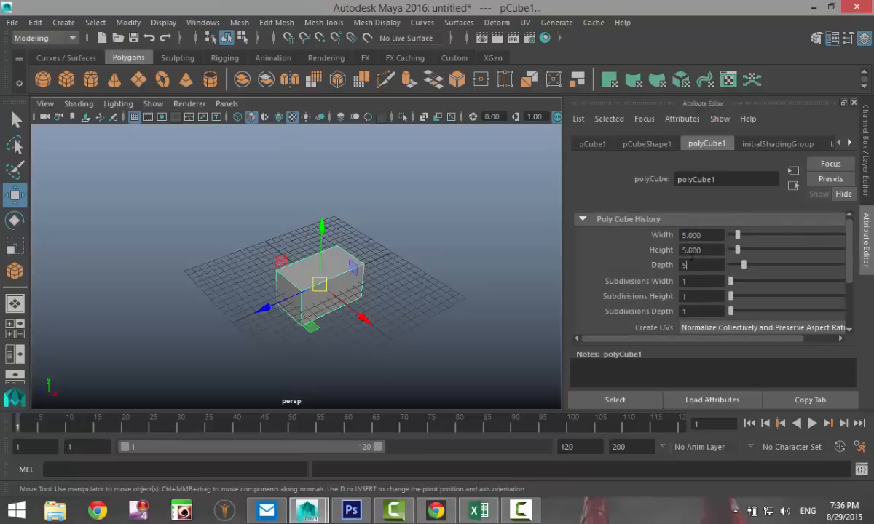
text(5)
key(Return)
Apply an Automatic UV projection to the cube.
scroll(359, 281, up, 3)
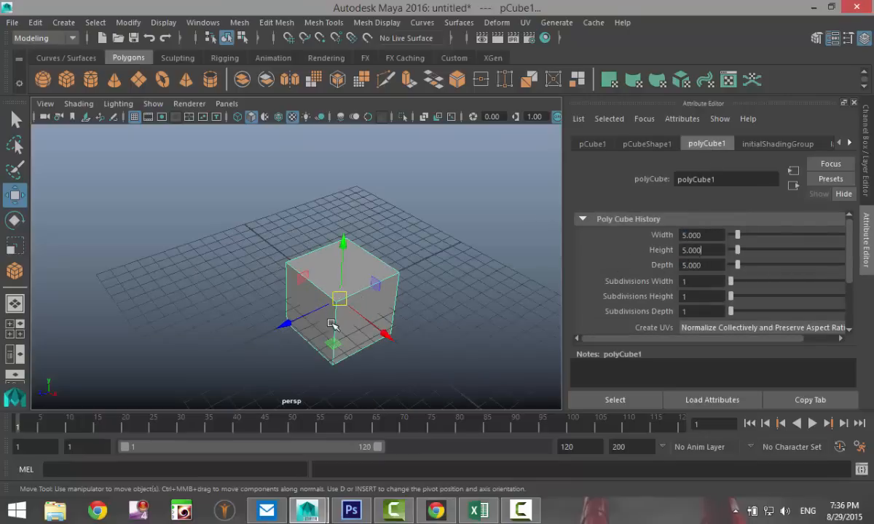
alt+drag(332, 326, 357, 313)
scroll(379, 325, up, 3)
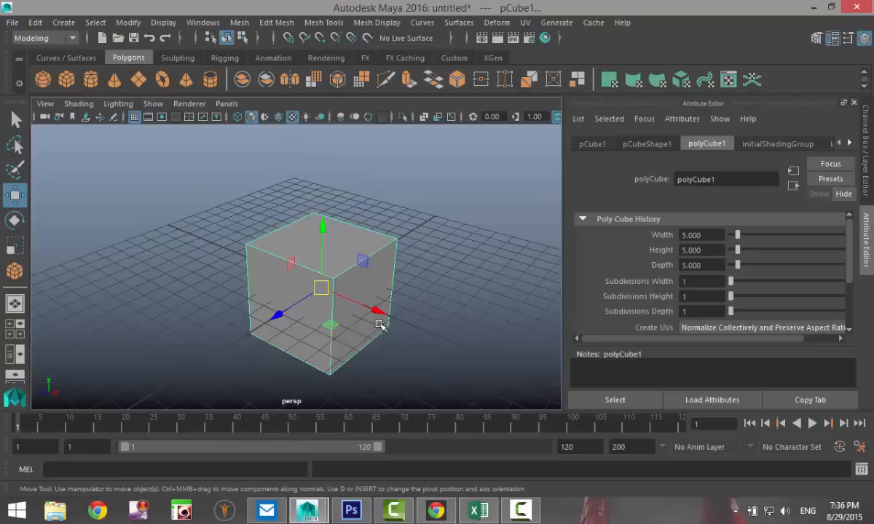
alt+drag(390, 339, 416, 341)
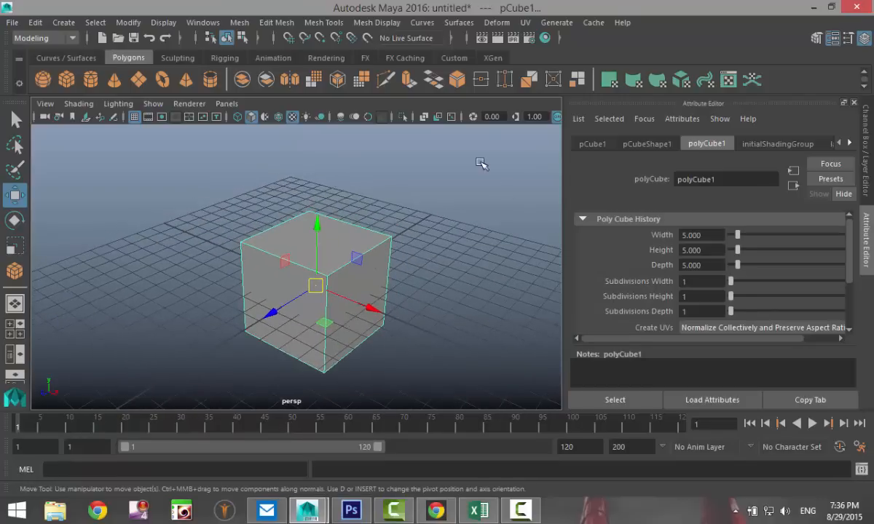
click(525, 23)
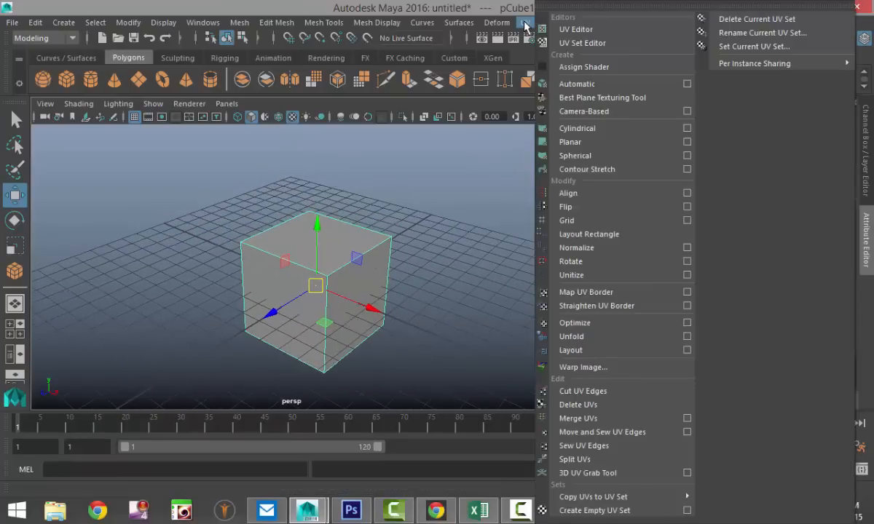
click(606, 86)
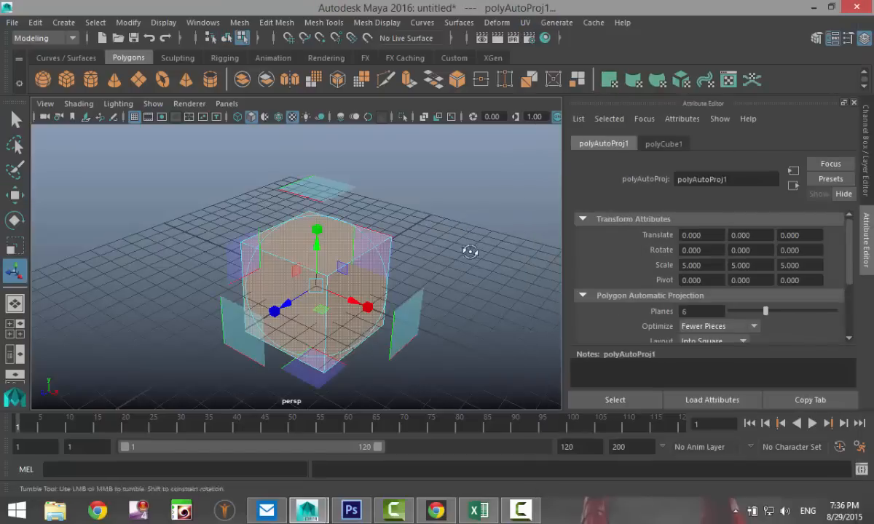
alt+drag(468, 250, 449, 256)
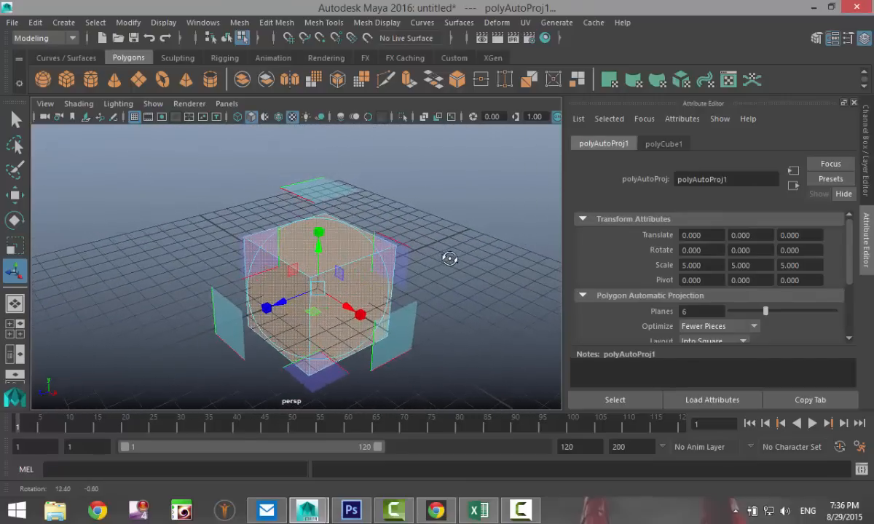
Open the UV Editor and place it beside the perspective view so that both the cube and its UV layout can be seen.
click(525, 22)
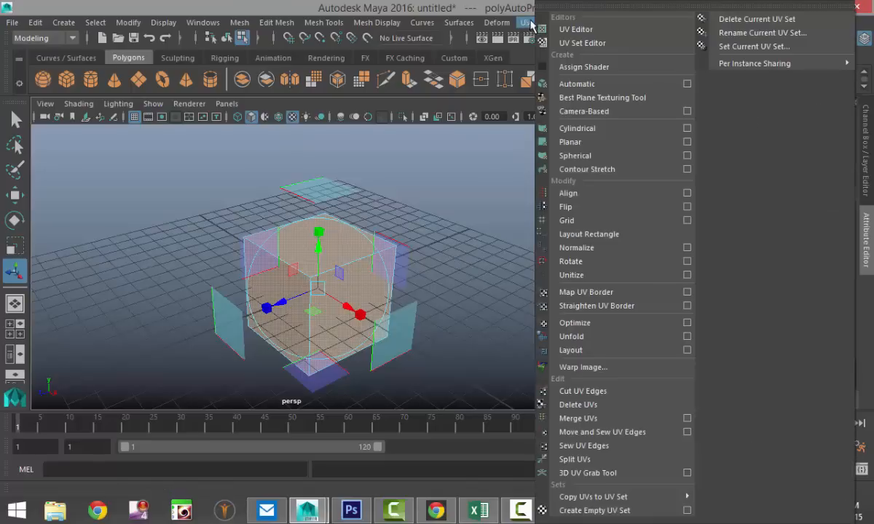
click(601, 31)
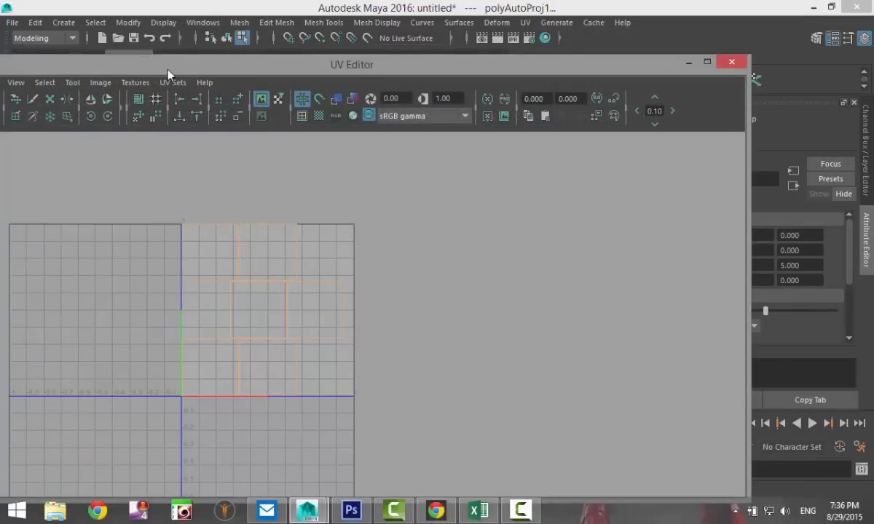
drag(85, 66, 477, 29)
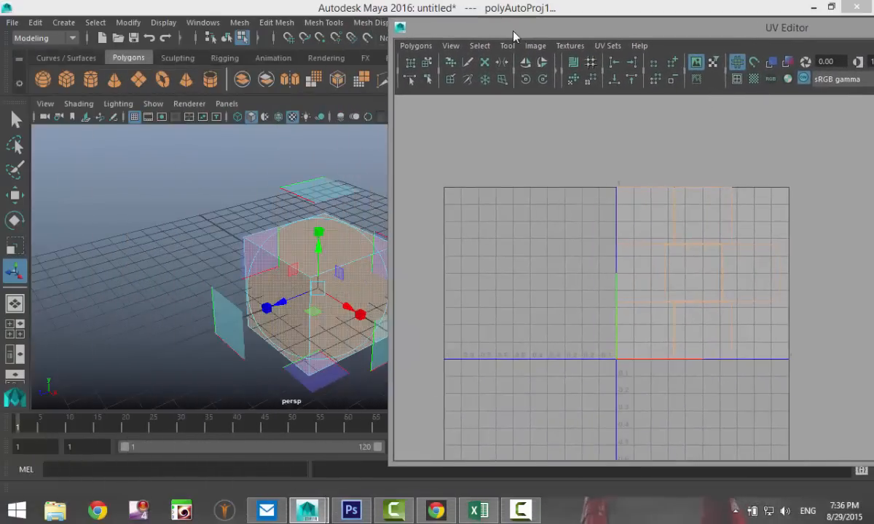
alt+middle_drag(450, 304, 464, 290)
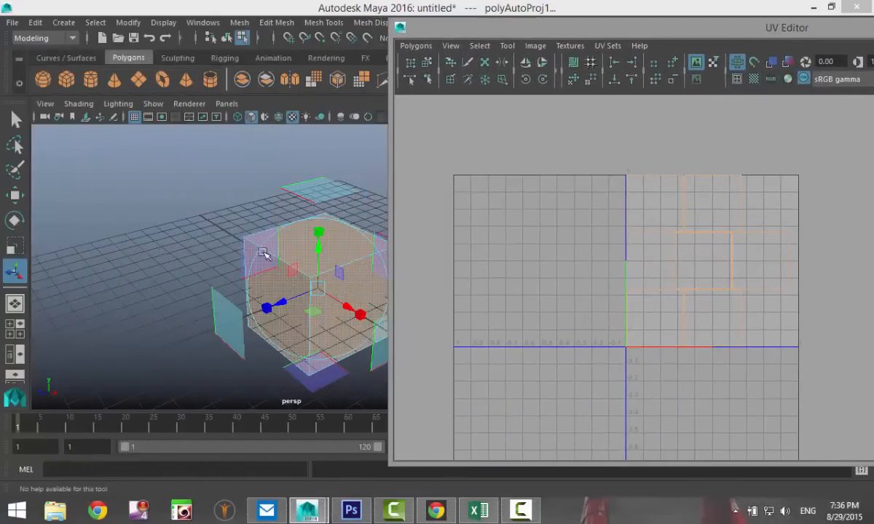
alt+middle_drag(196, 220, 72, 214)
alt+right_drag(72, 214, 381, 306)
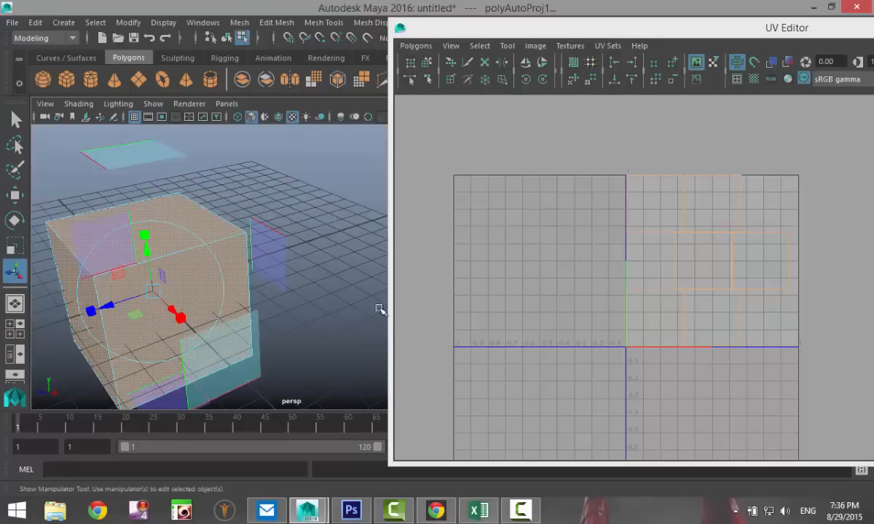
alt+middle_drag(644, 320, 612, 328)
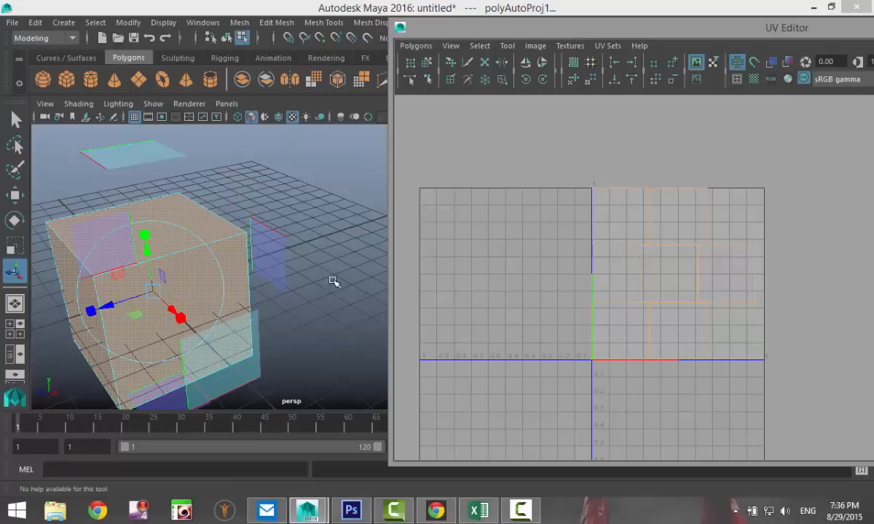
Move the UV shell in the upper-left corner of the 0–1 tile into the empty area on the negative U side.
click(616, 221)
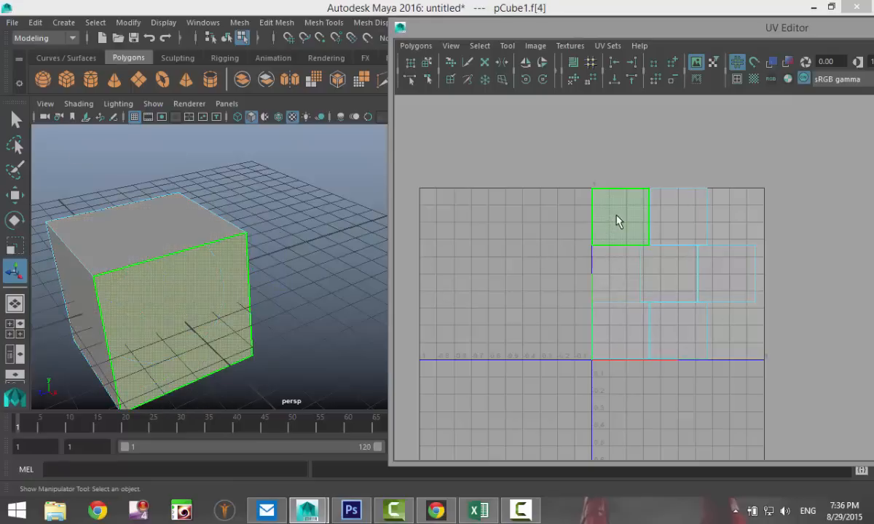
right_drag(616, 215, 561, 194)
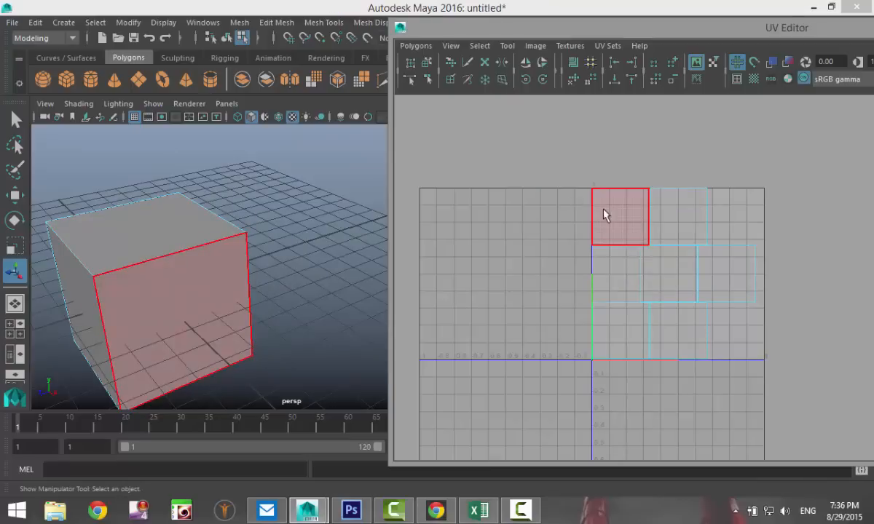
click(610, 214)
key(w)
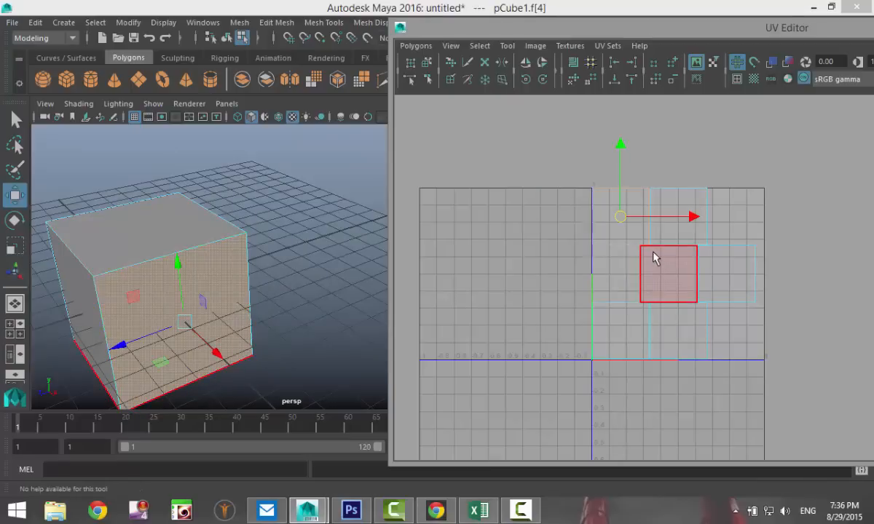
drag(619, 218, 511, 273)
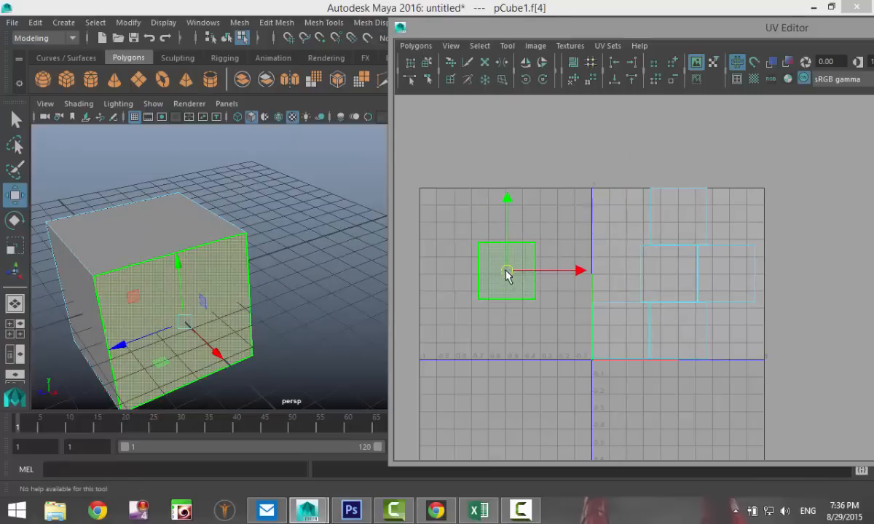
click(490, 337)
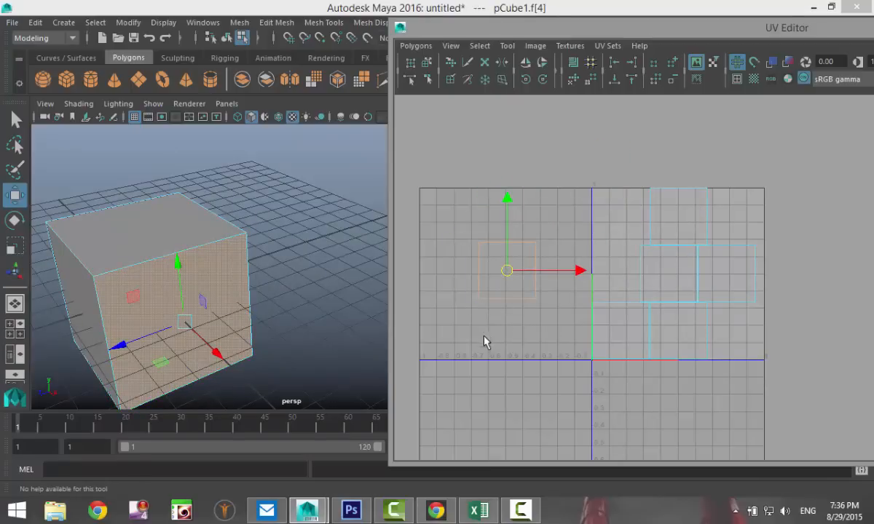
Attach the matching neighbour face to the separated UV shell's upper edge with Move and Sew UV Edges.
click(490, 253)
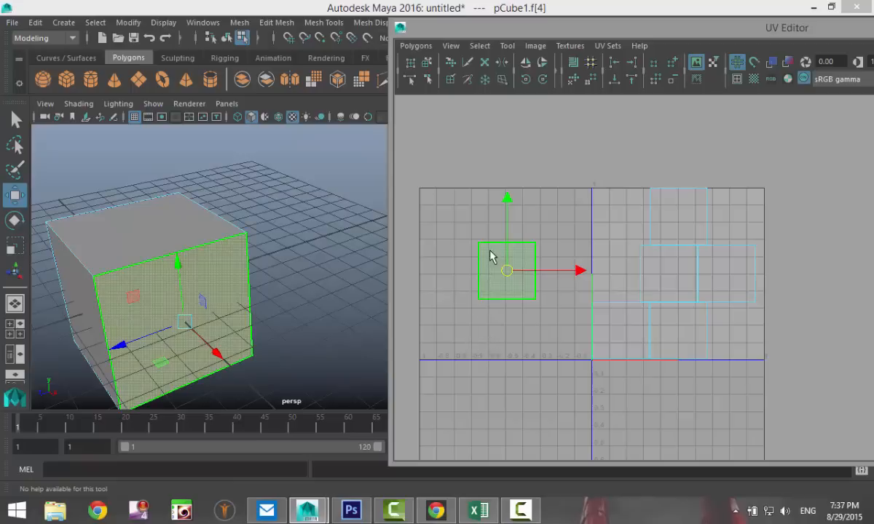
click(540, 284)
click(508, 274)
right_drag(492, 249, 494, 216)
click(494, 244)
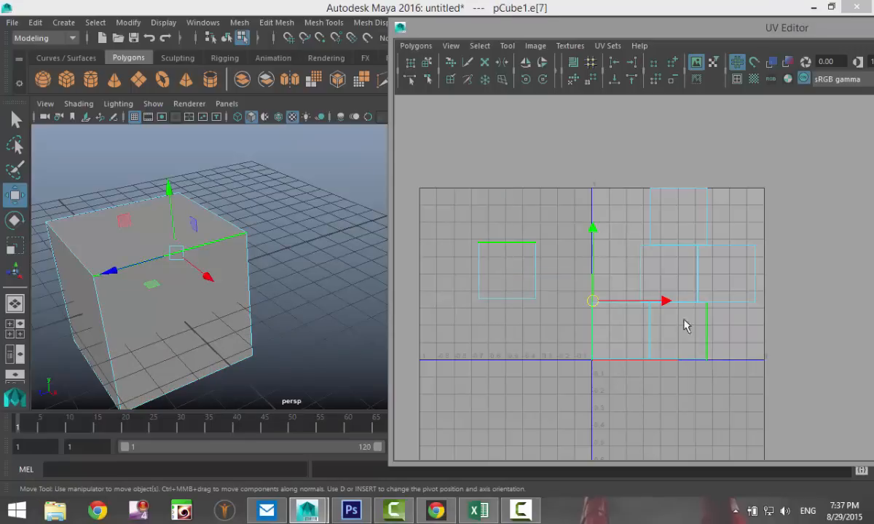
click(416, 46)
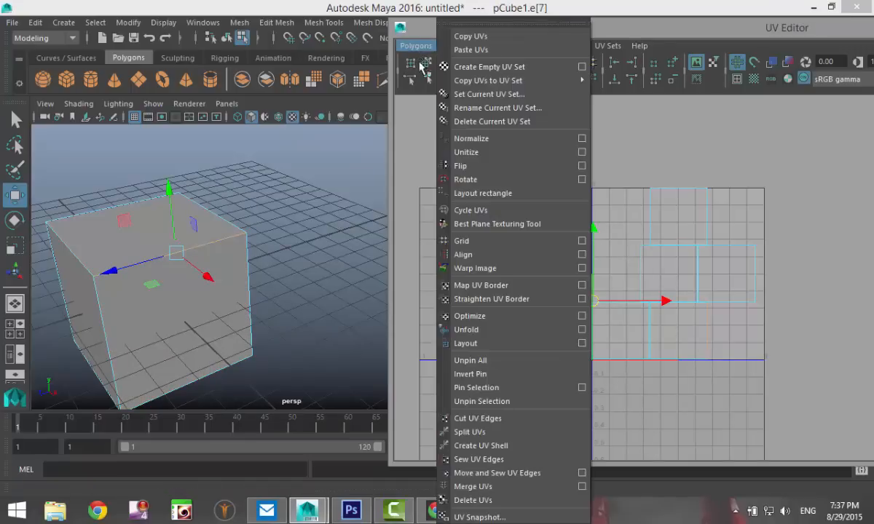
click(539, 478)
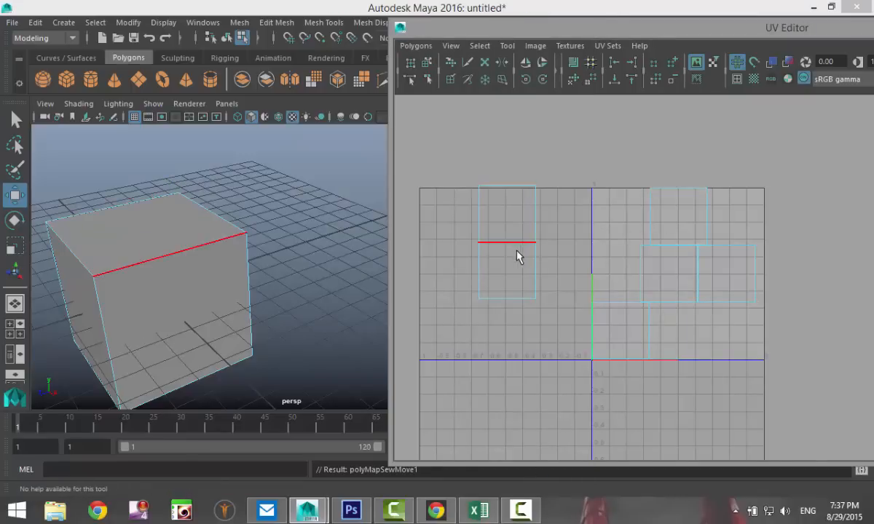
Move and sew the remaining faces onto the separated shell's lower and side edges to unfold the cube into one cross-shaped UV shell.
click(507, 300)
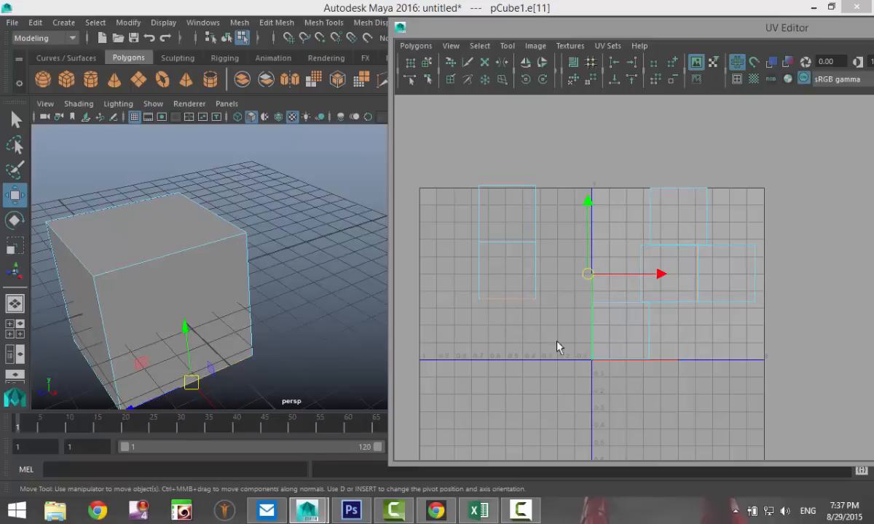
click(535, 288)
key(g)
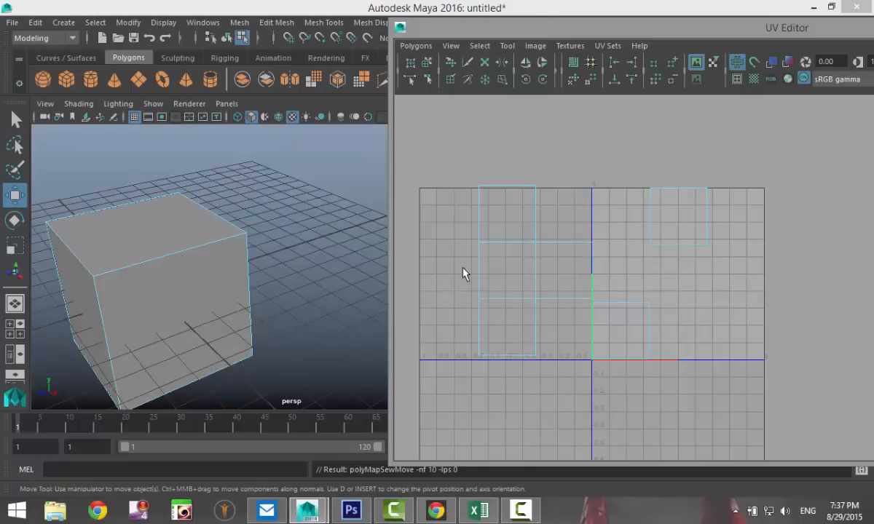
mouse_move(463, 268)
mouse_down()
mouse_move(492, 281)
mouse_move(462, 281)
mouse_up()
key(g)
scroll(493, 298, down, 1)
key(g)
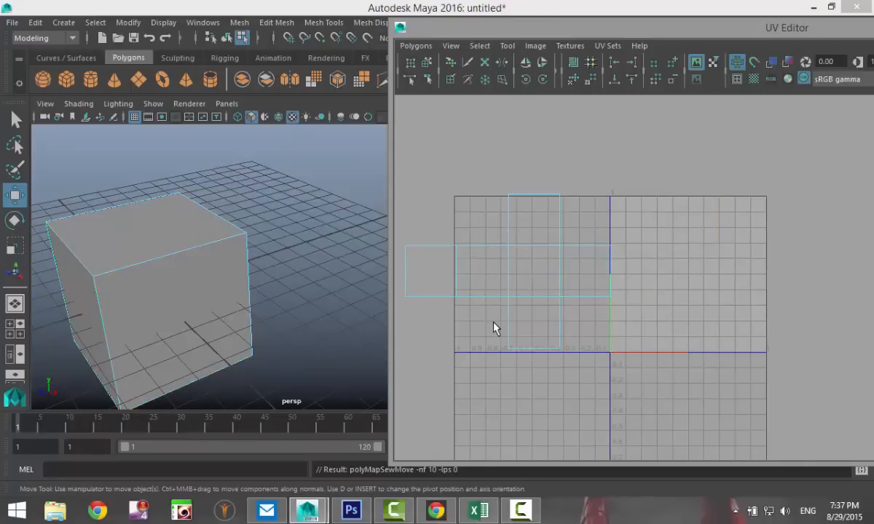
click(533, 295)
click(482, 354)
click(508, 271)
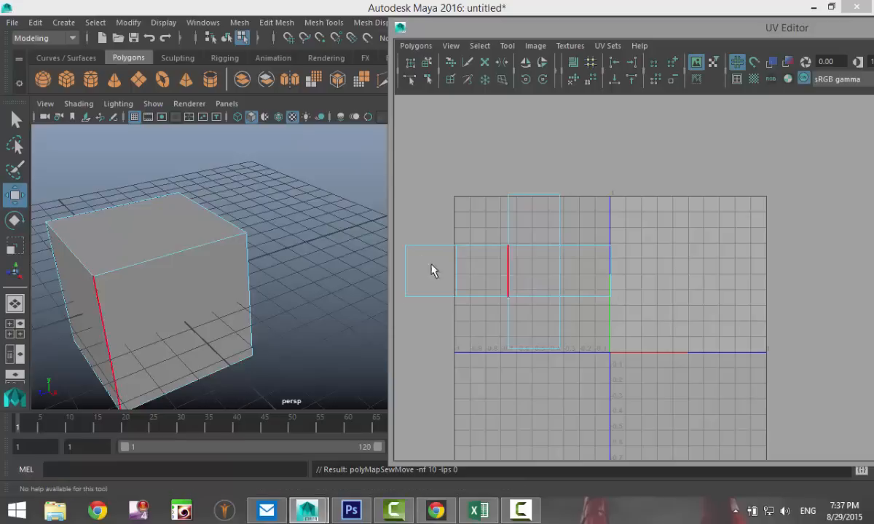
Select all faces of the cross-shaped UV shell and move it horizontally to the positive U side.
click(518, 296)
click(509, 274)
right_drag(523, 269, 474, 248)
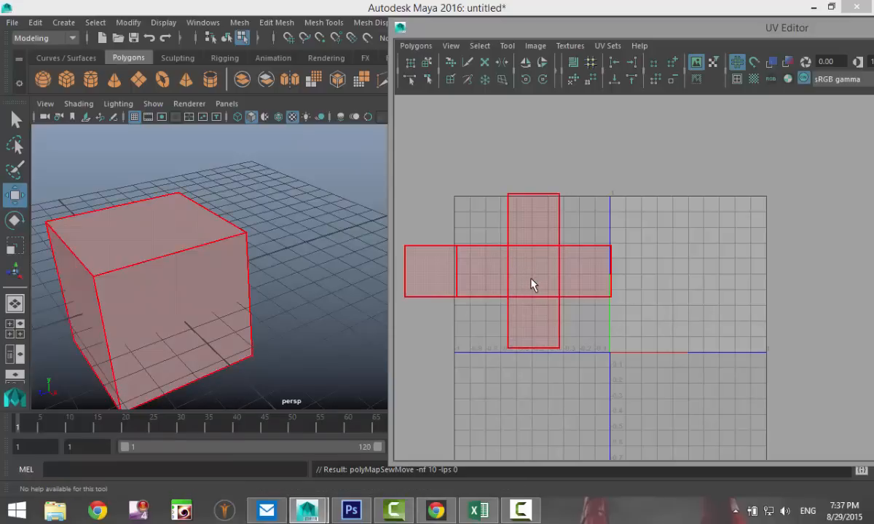
click(531, 280)
drag(582, 275, 718, 290)
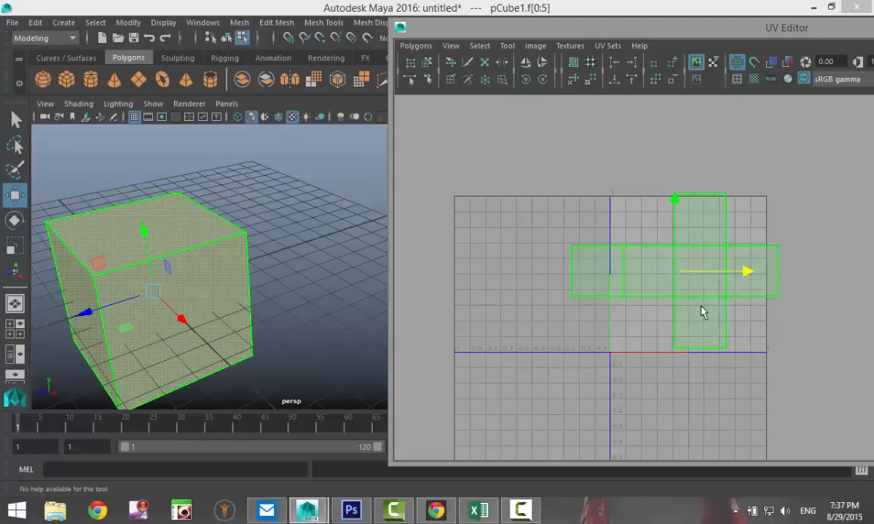
Lay out the cube's UVs within the 0–1 tile and shift the shell along U to roughly centre it.
click(415, 47)
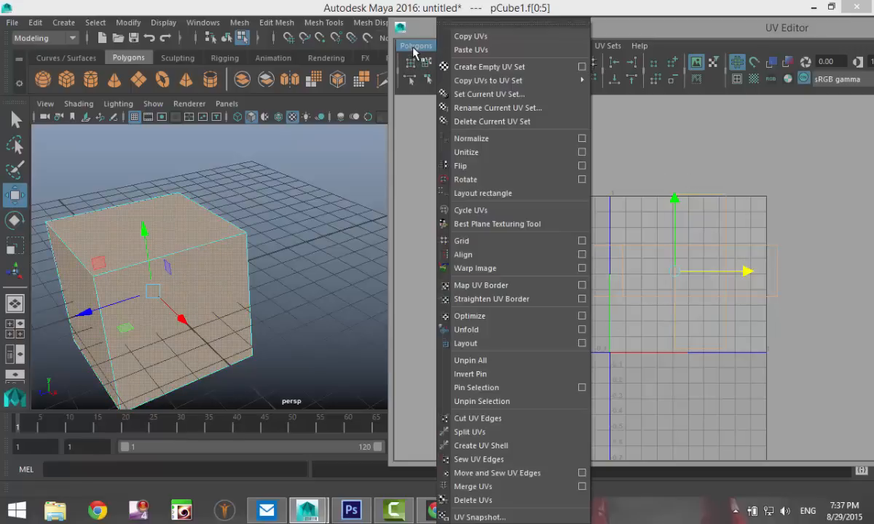
click(486, 347)
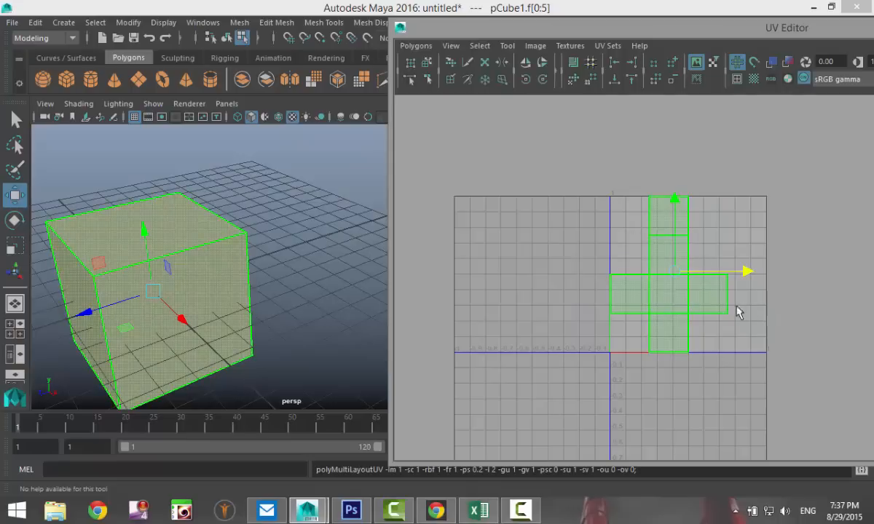
drag(744, 271, 768, 277)
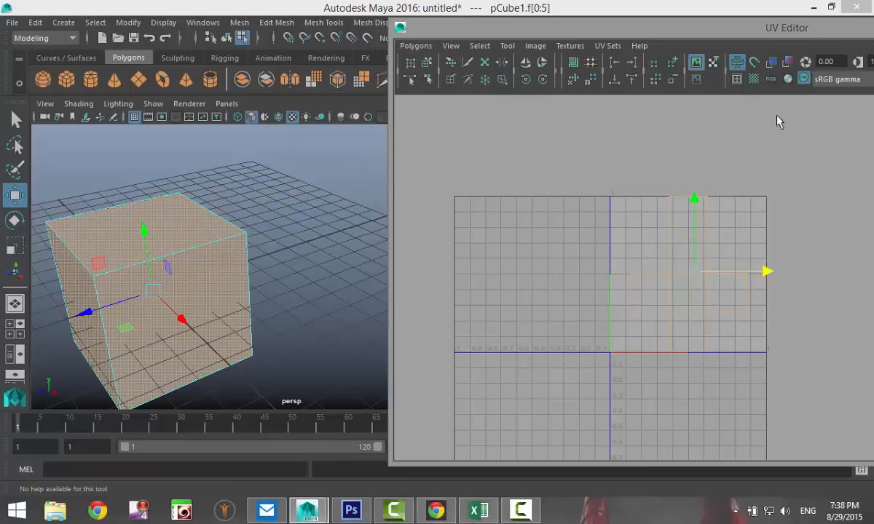
Start a UV Snapshot of the layout, set the Desktop as its save location and name the file BoxUV.
drag(821, 36, 633, 55)
scroll(648, 388, up, 1)
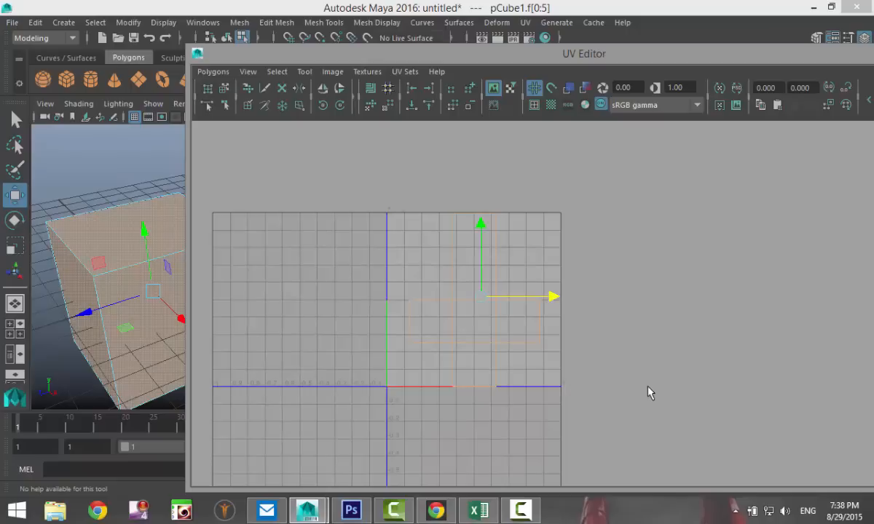
click(212, 72)
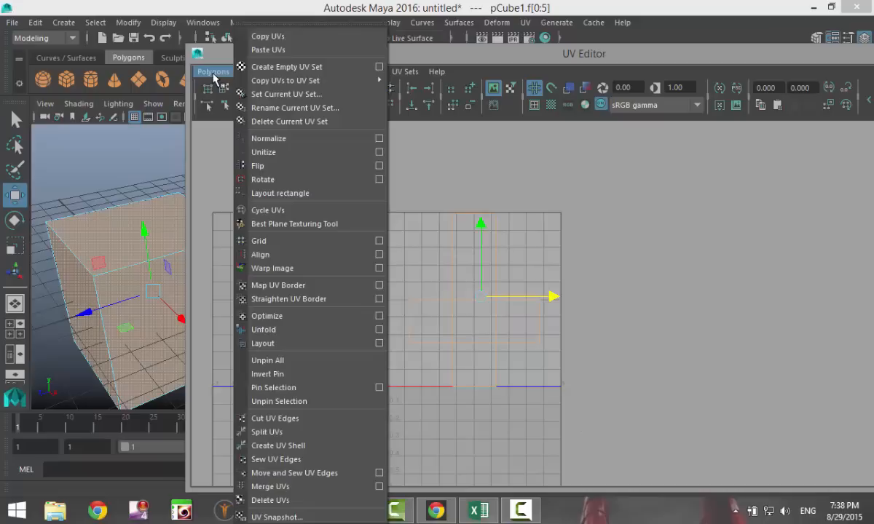
click(311, 518)
mouse_move(310, 518)
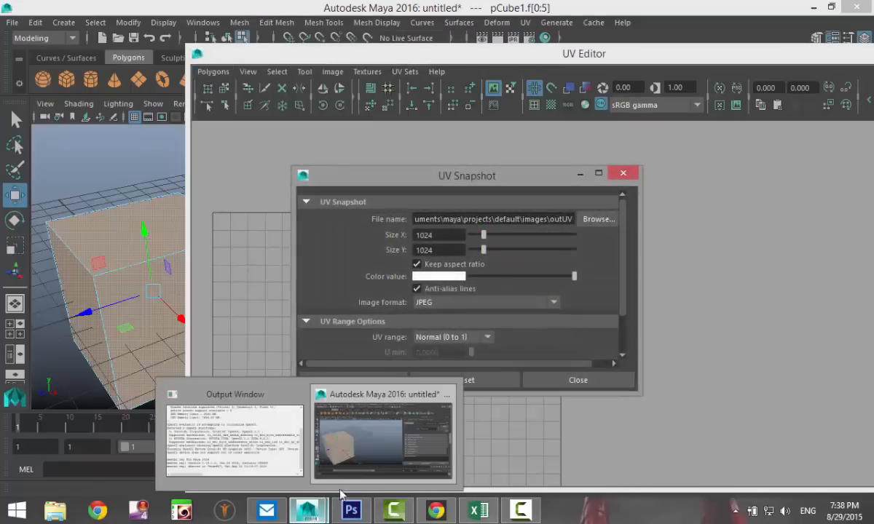
click(598, 219)
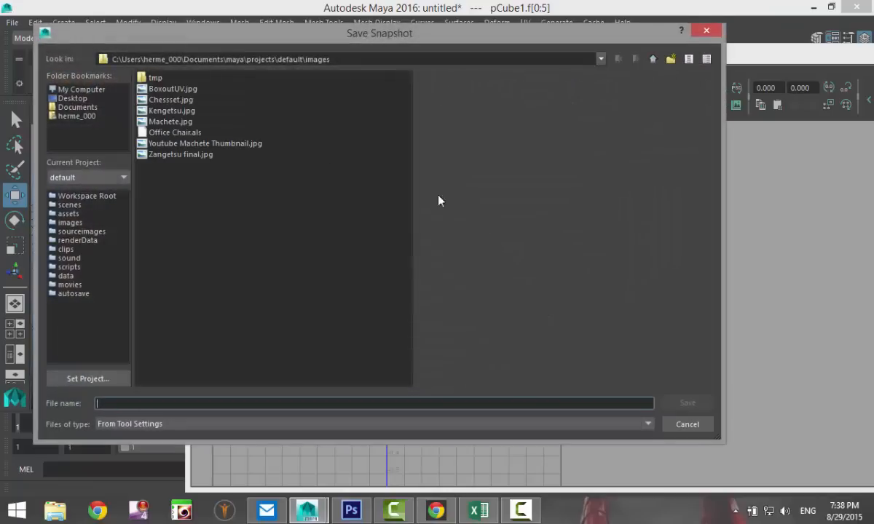
click(72, 97)
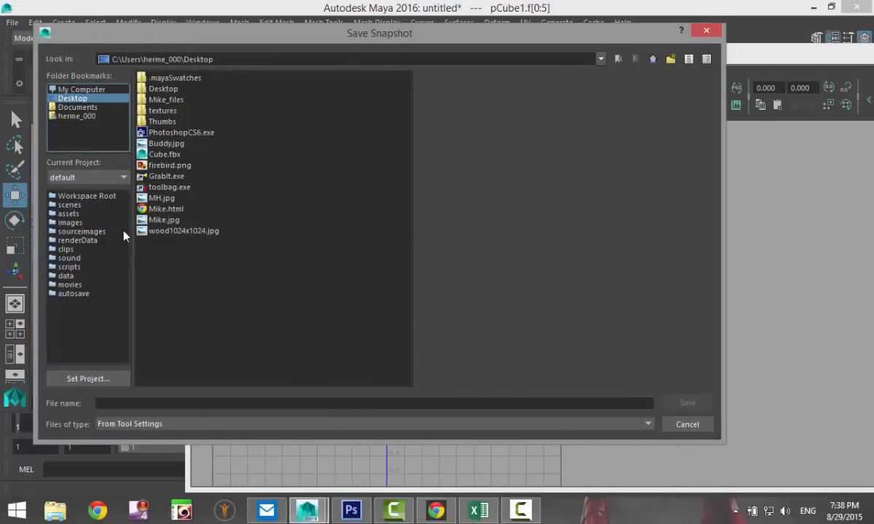
click(139, 404)
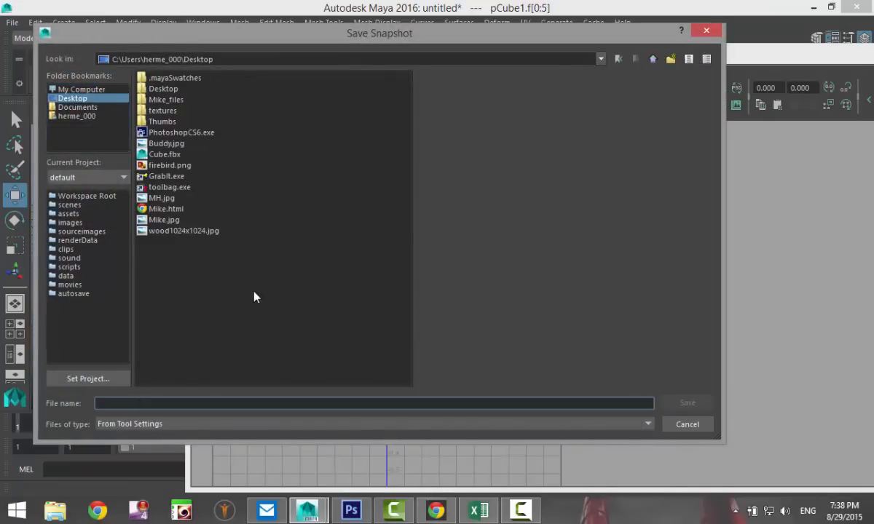
text(BoxUV)
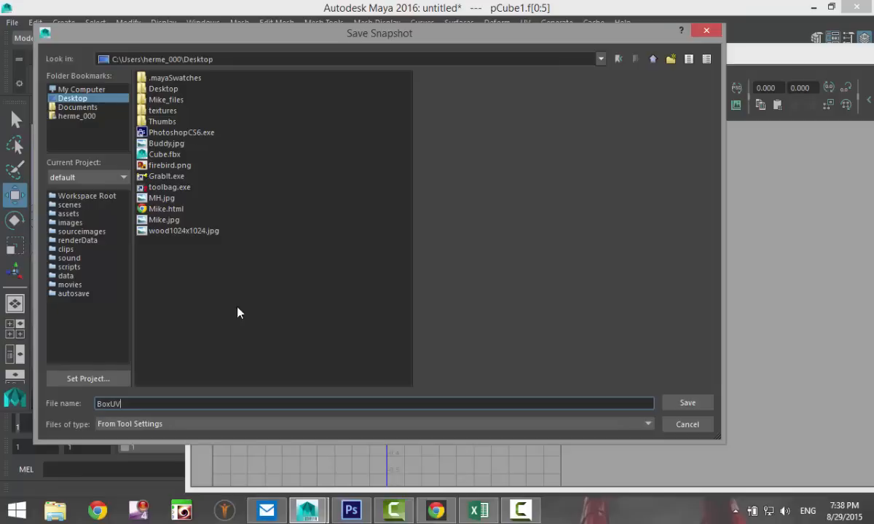
Create a folder named New Folder on the Desktop and set it as the location for the BoxUV snapshot file.
click(671, 61)
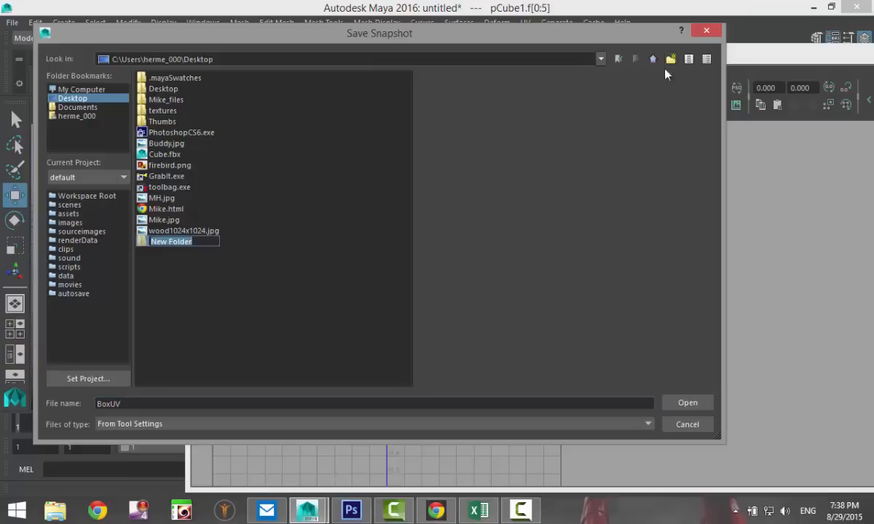
key(Return)
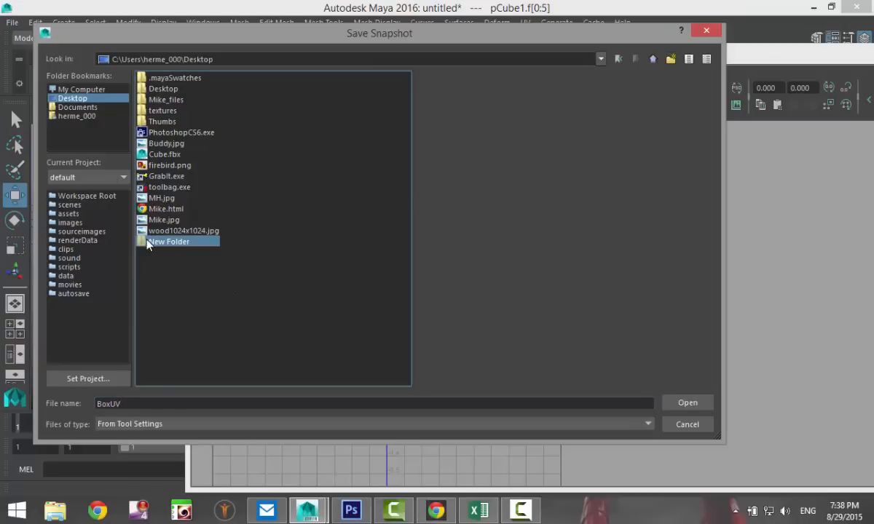
double_click(202, 245)
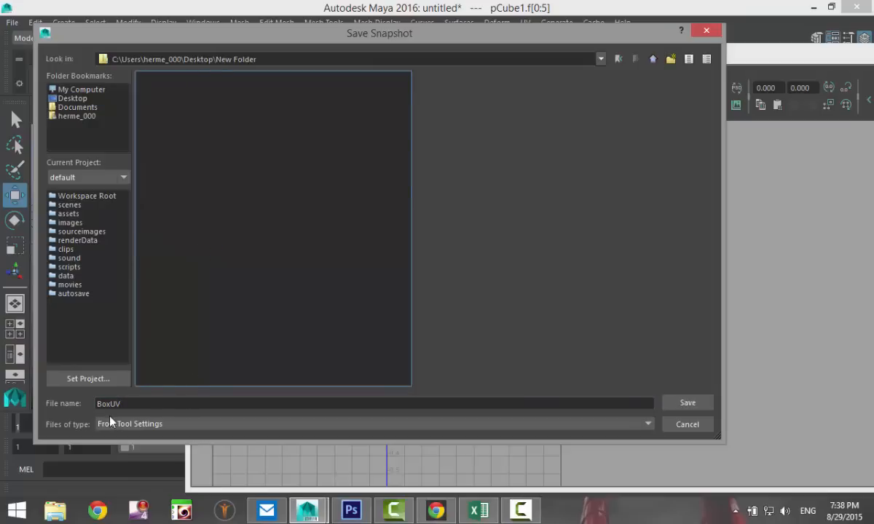
click(687, 404)
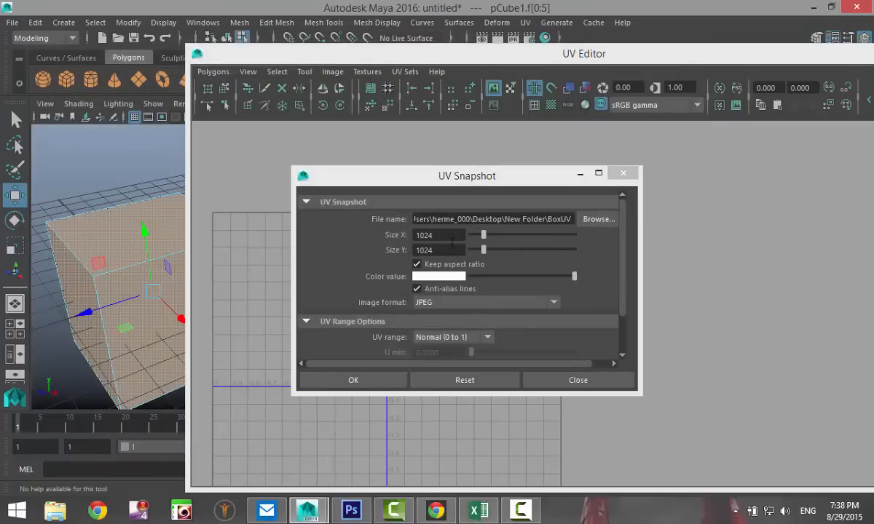
Export the UV snapshot as a 1024 × 1024 JPEG with the Normal (0 to 1) UV range.
click(447, 237)
drag(448, 238, 415, 250)
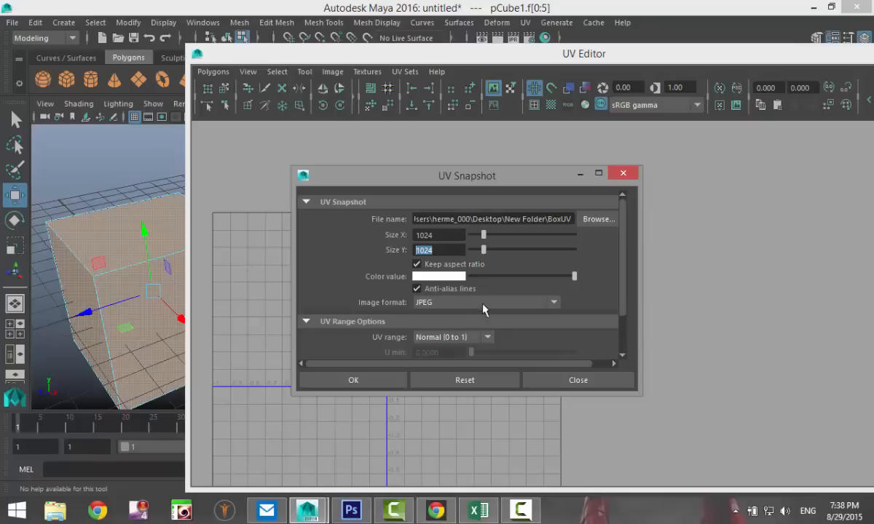
click(357, 381)
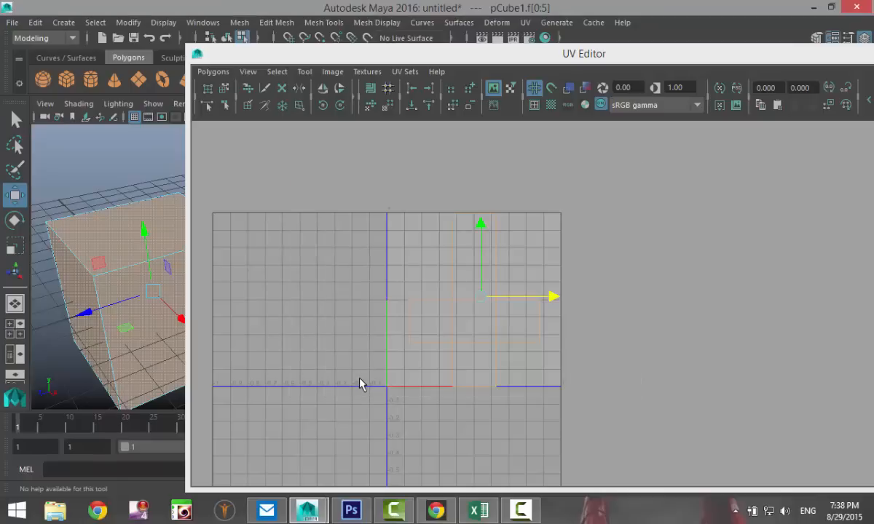
Put the UV Editor window away and switch to Photoshop.
drag(788, 58, 577, 38)
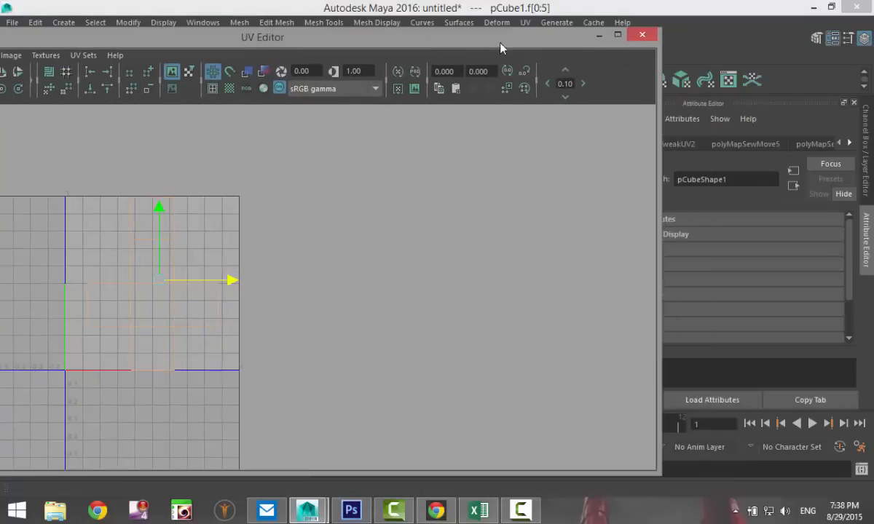
click(644, 32)
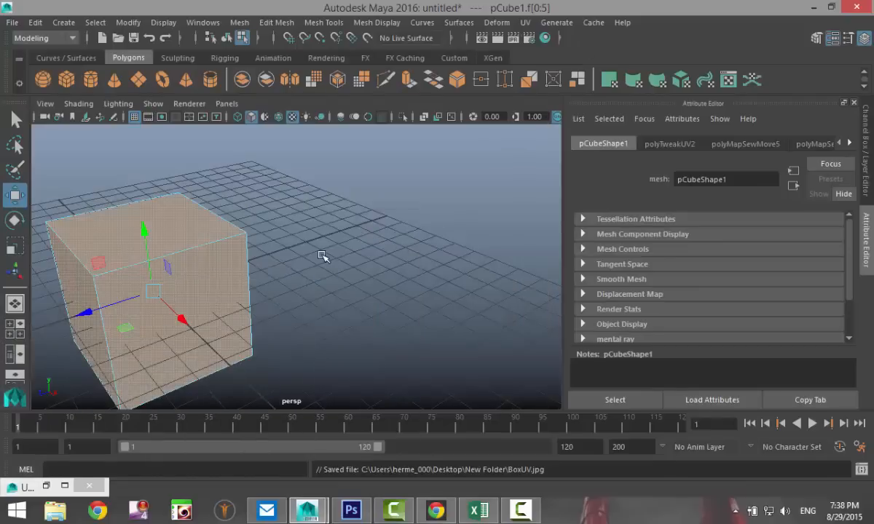
key(alt+Tab)
key(alt+Tab)
key(alt+Tab)
key(alt+Tab)
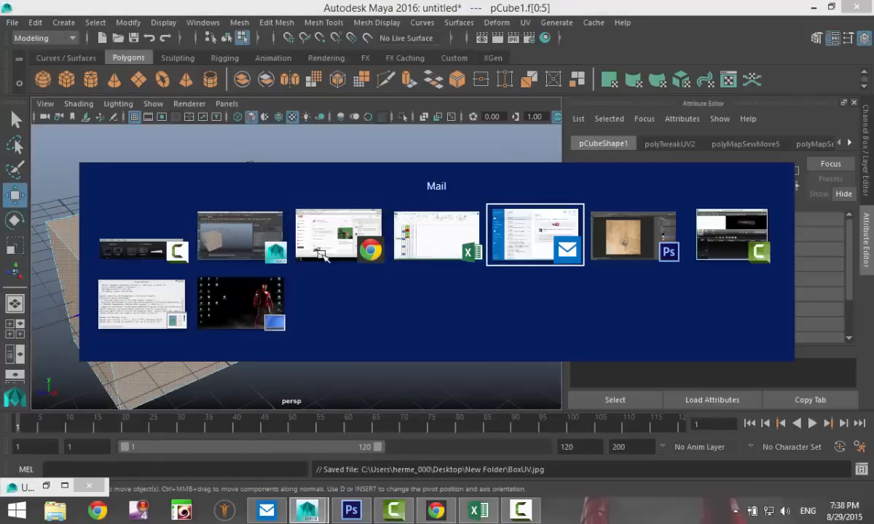
key(alt+Tab)
key(alt+Tab)
key(alt+Tab)
key(alt+Tab)
key(alt+Tab)
key(alt+Tab)
key(alt+Tab)
key(alt+Tab)
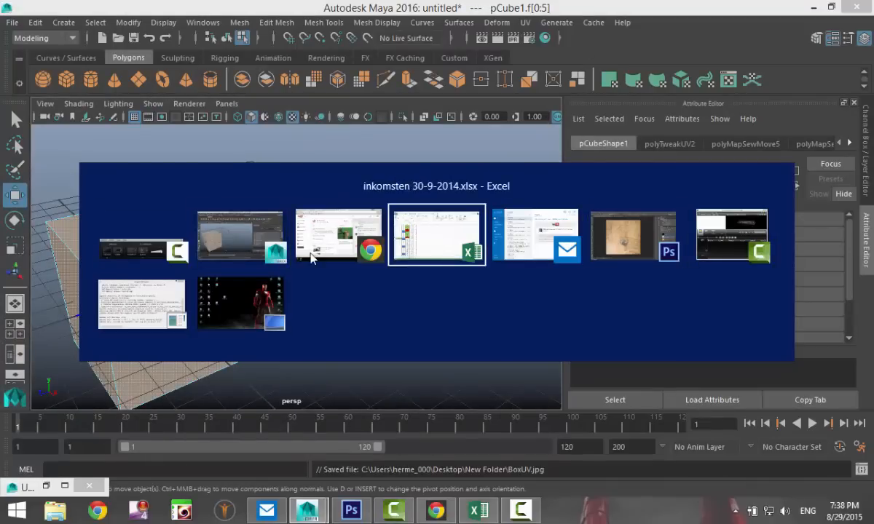
key(alt+Tab)
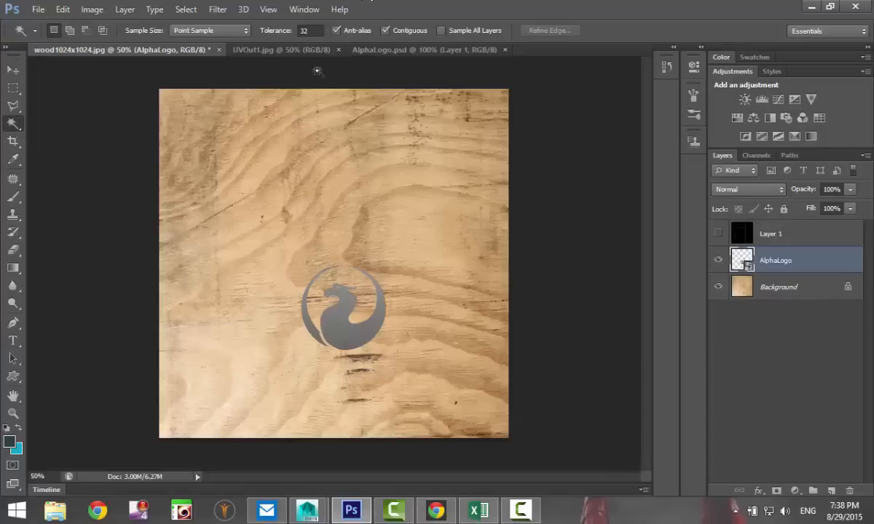
Close the open wood1024x1024.jpg, AlphaLogo.psd and UVOut1.jpg documents, discarding unsaved changes to the wood image.
click(218, 50)
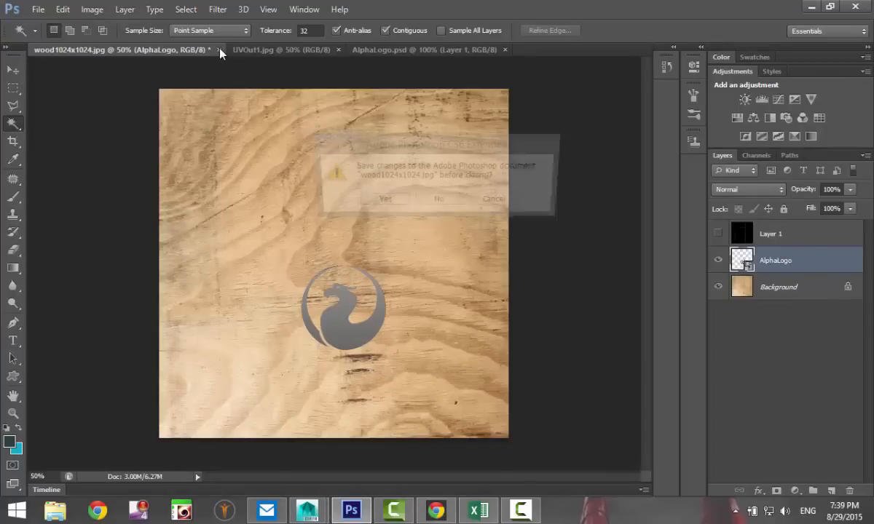
click(431, 201)
click(306, 50)
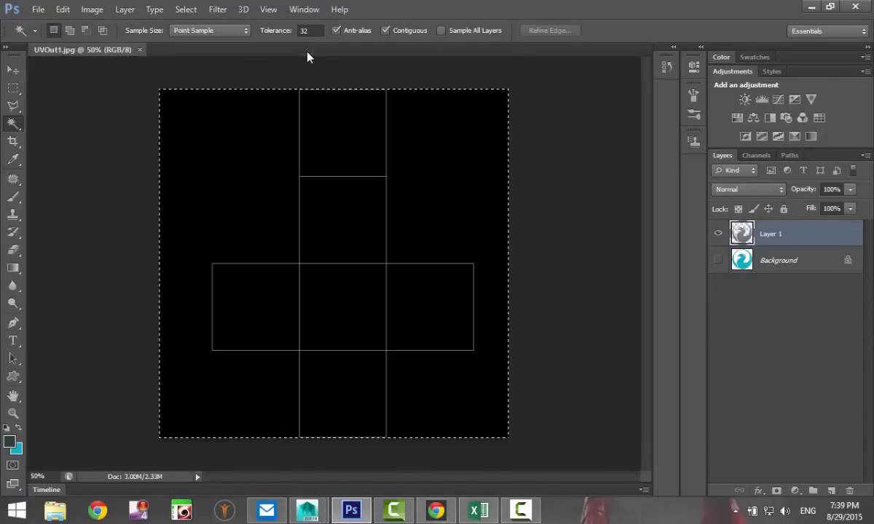
click(139, 49)
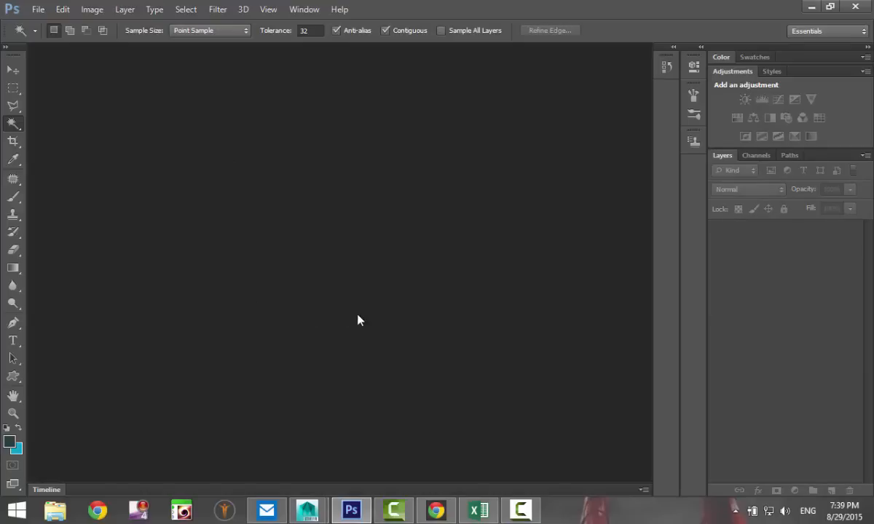
Open the BoxUV image from New Folder on the Desktop.
click(38, 9)
click(54, 36)
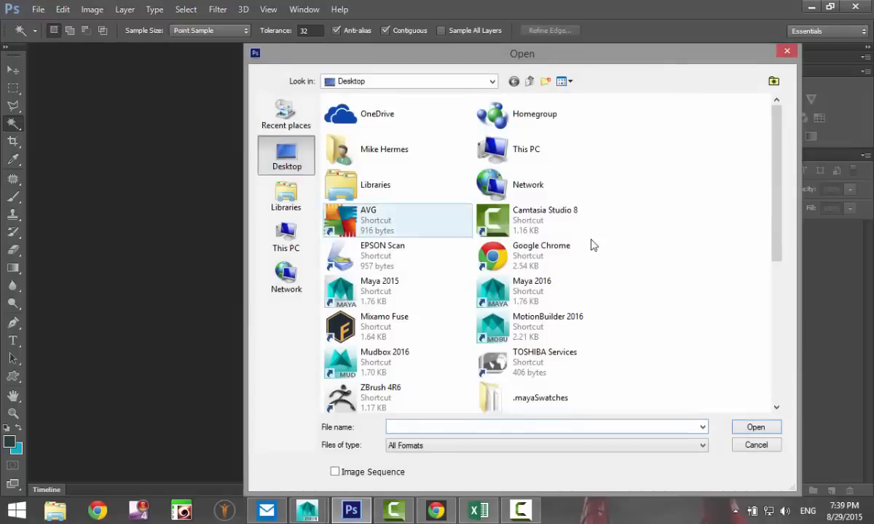
drag(773, 181, 774, 316)
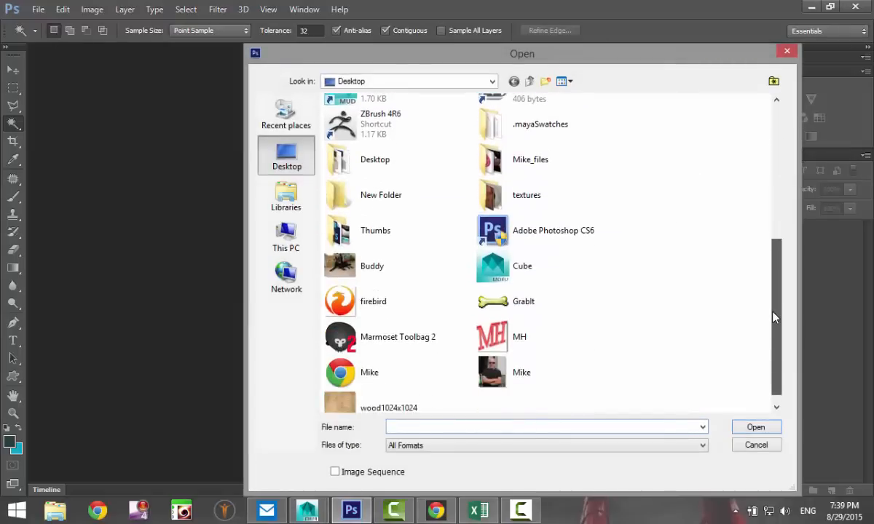
double_click(356, 198)
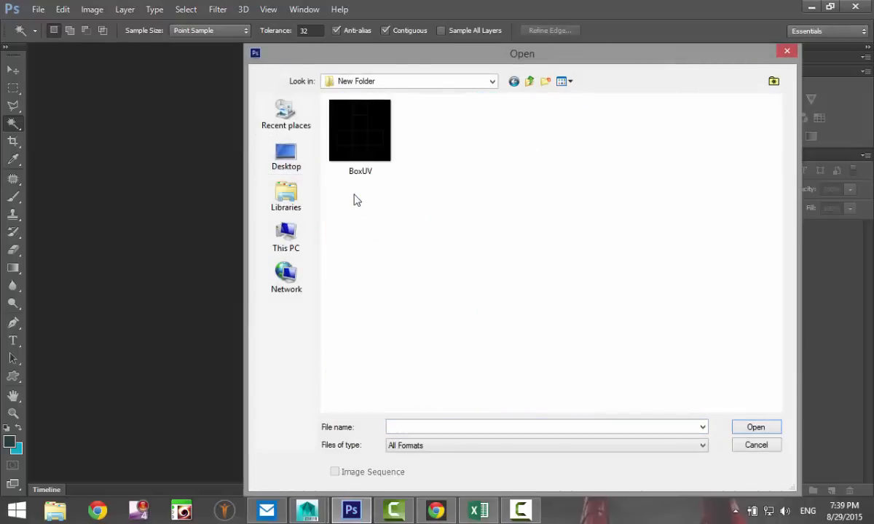
click(364, 134)
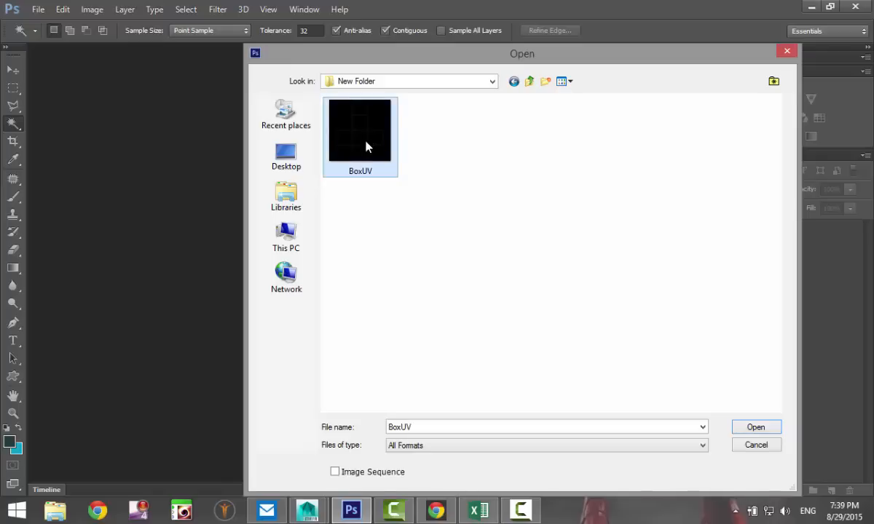
click(752, 429)
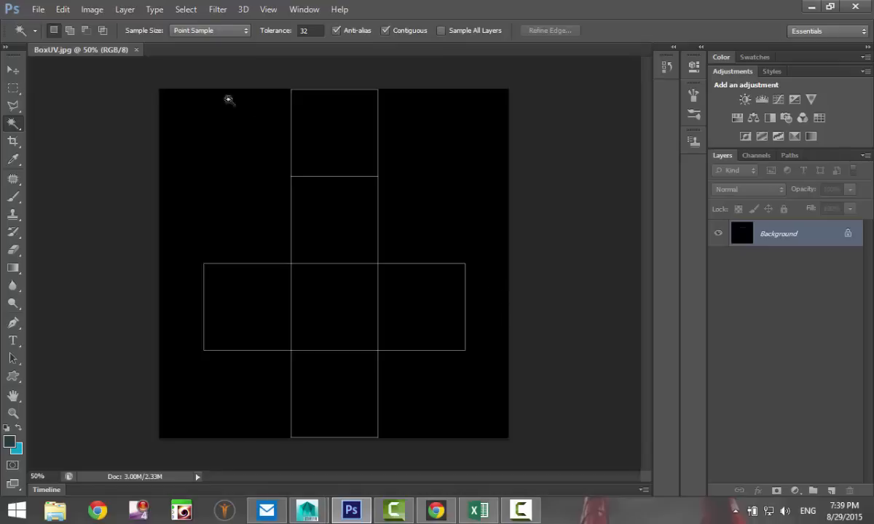
Open the wood1024x1024 JPEG image from the Desktop.
click(38, 9)
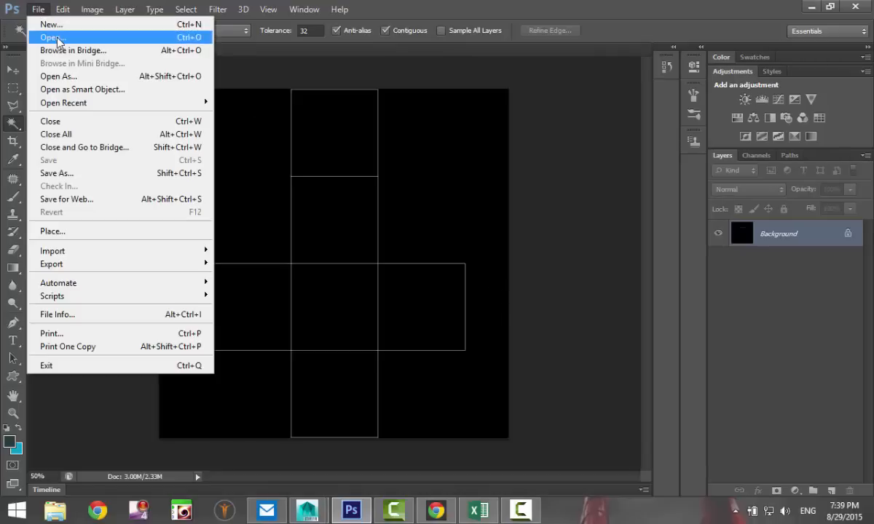
click(55, 37)
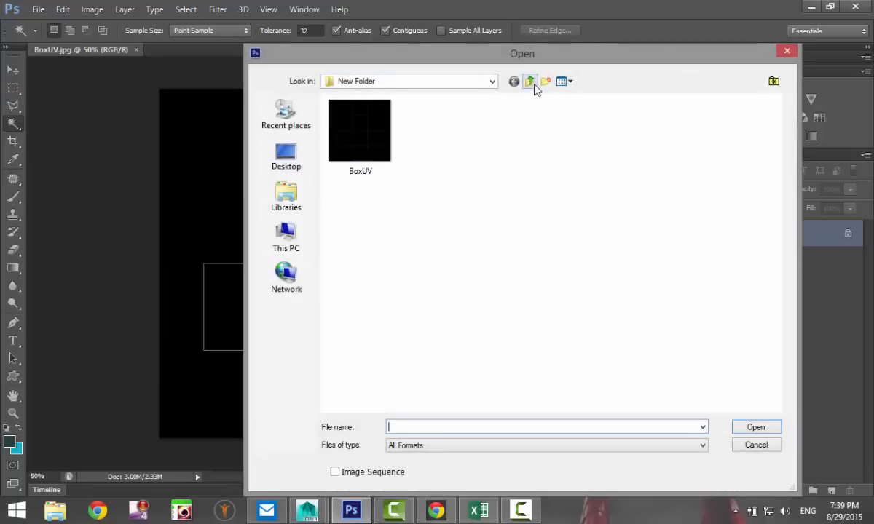
click(528, 81)
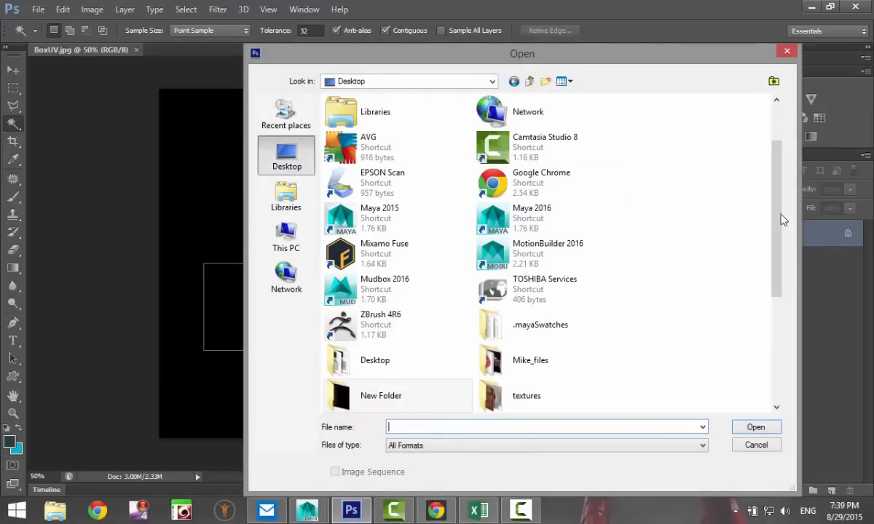
drag(778, 221, 780, 368)
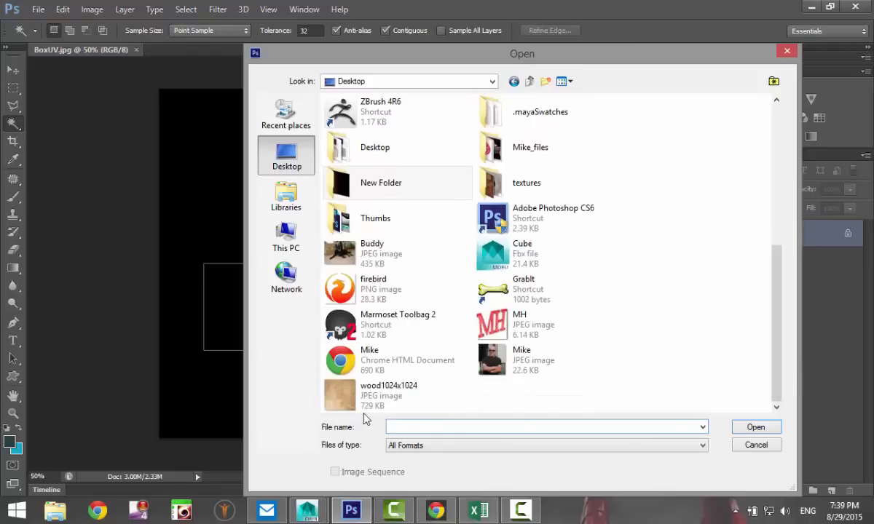
click(393, 396)
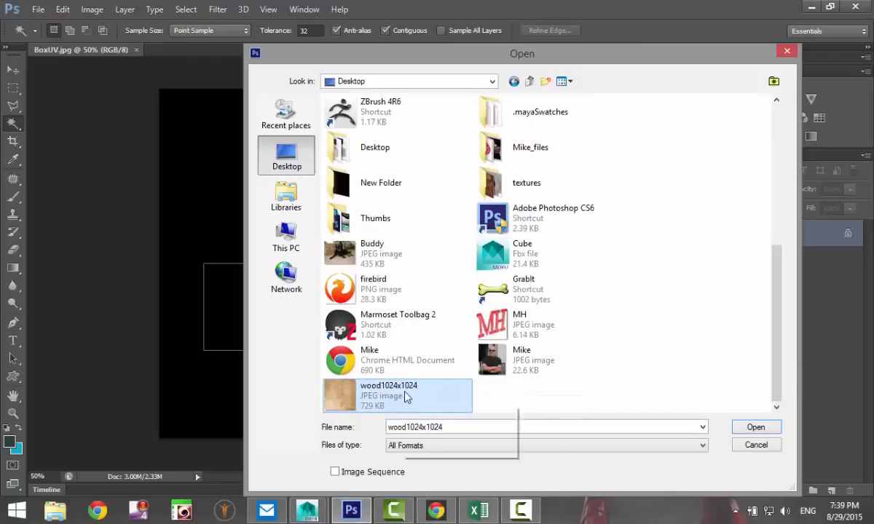
click(757, 428)
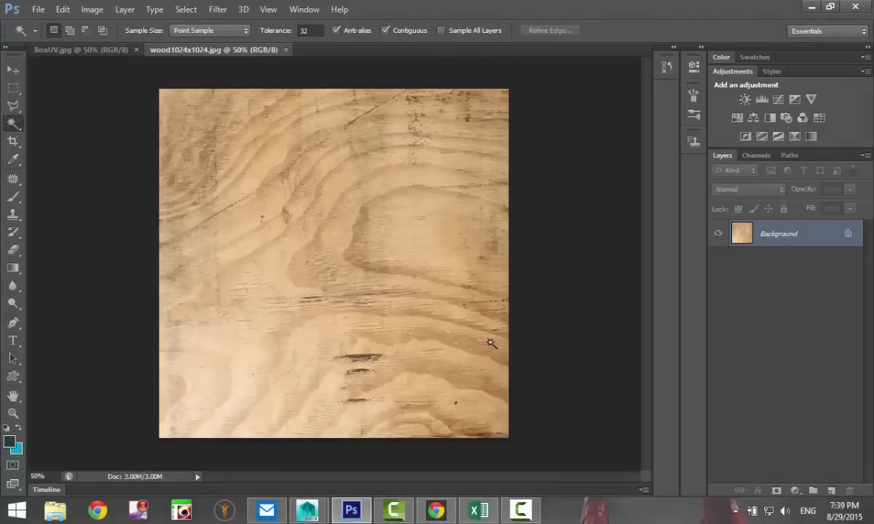
Copy the entire BoxUV image and paste it as a new layer into the wood1024x1024.jpg document.
click(85, 51)
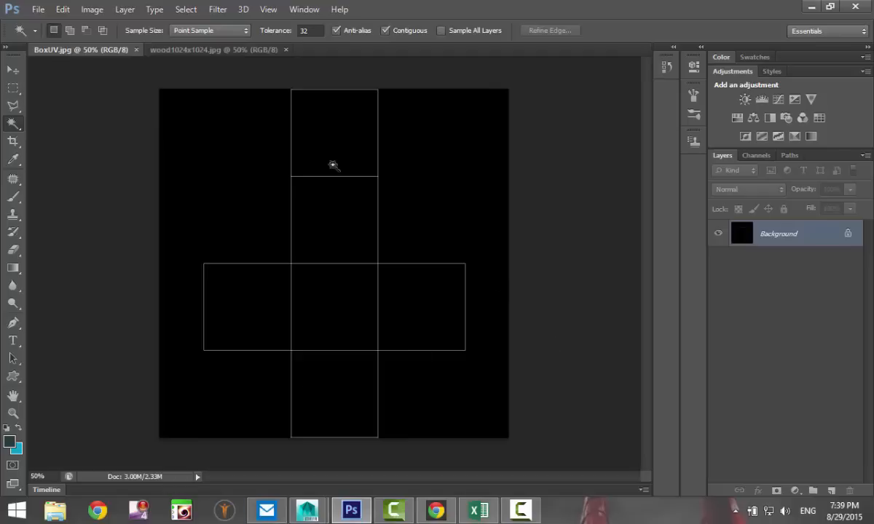
click(14, 88)
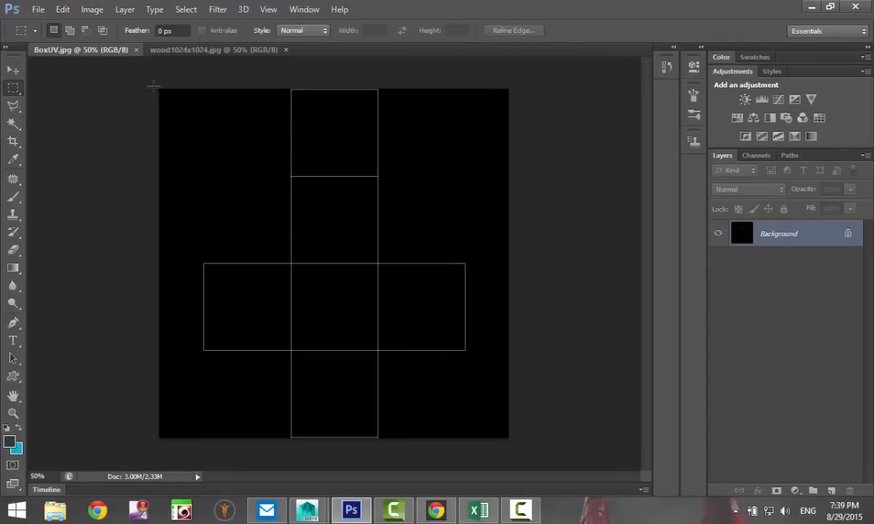
drag(153, 86, 524, 448)
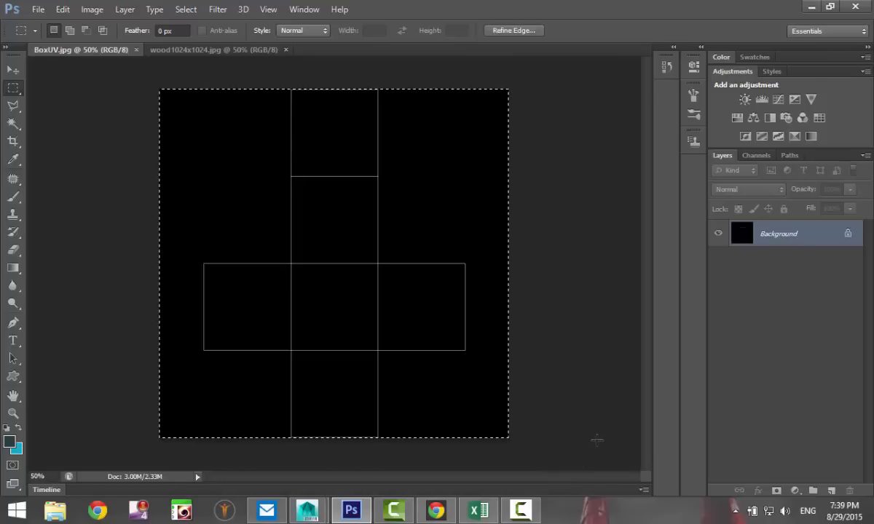
click(224, 51)
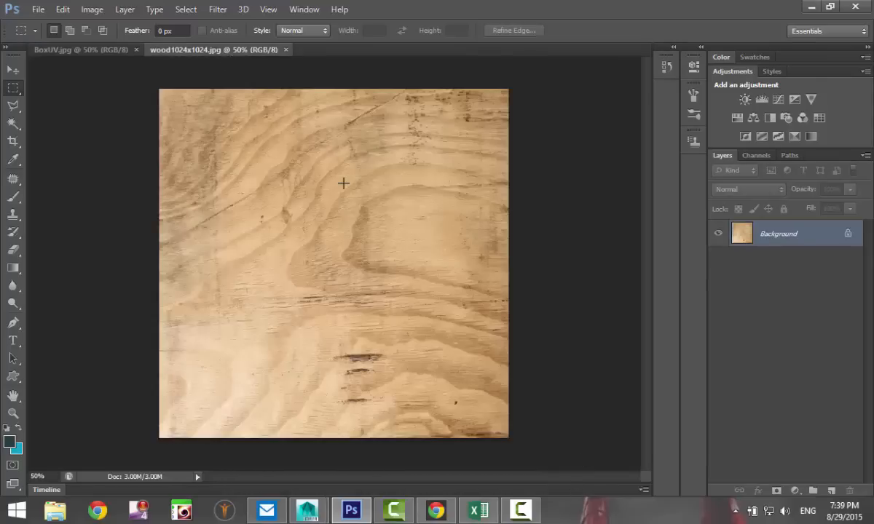
key(ctrl+v)
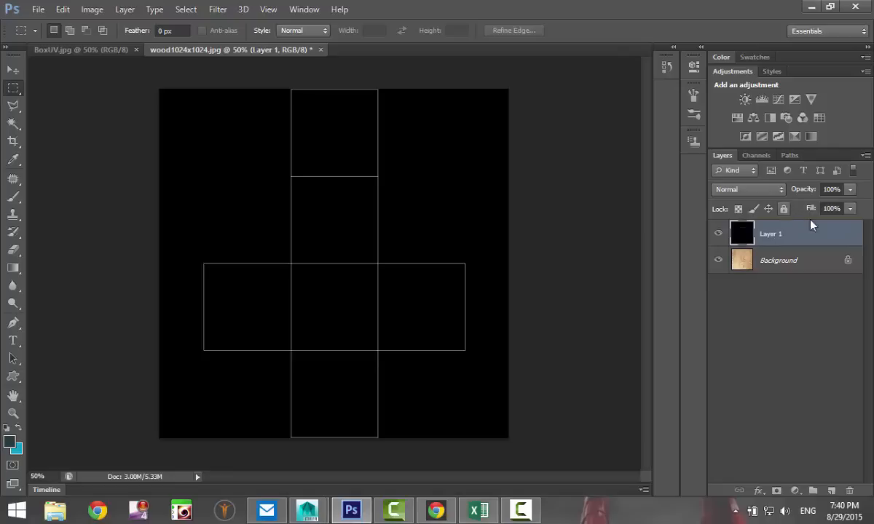
Lower the pasted UV layer's opacity to 54% and make the wood Background layer active.
click(850, 189)
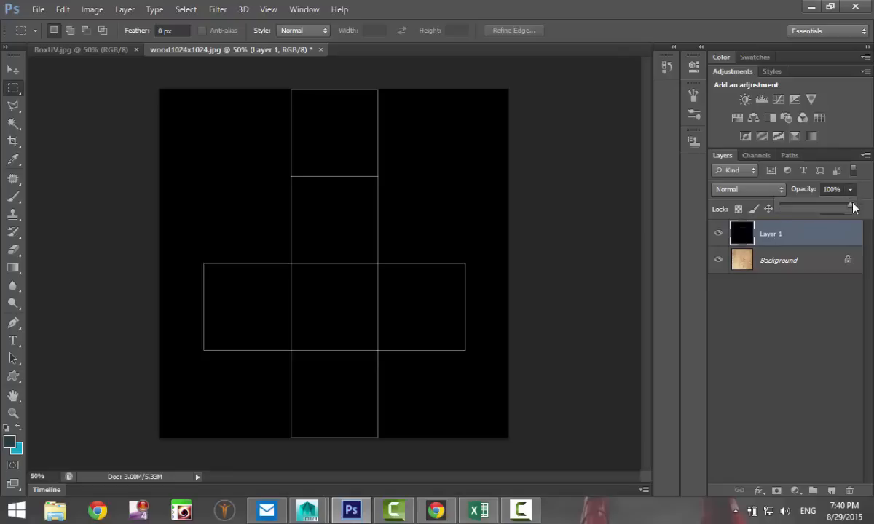
drag(850, 209, 821, 209)
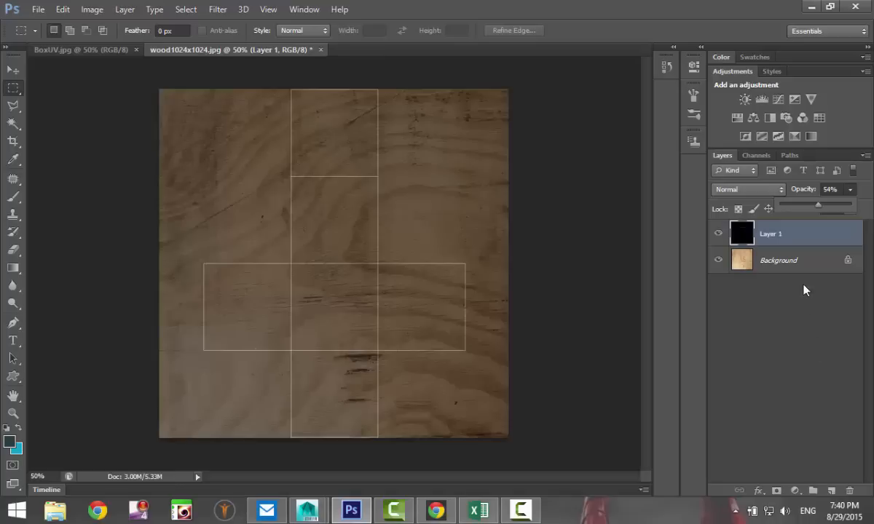
click(743, 266)
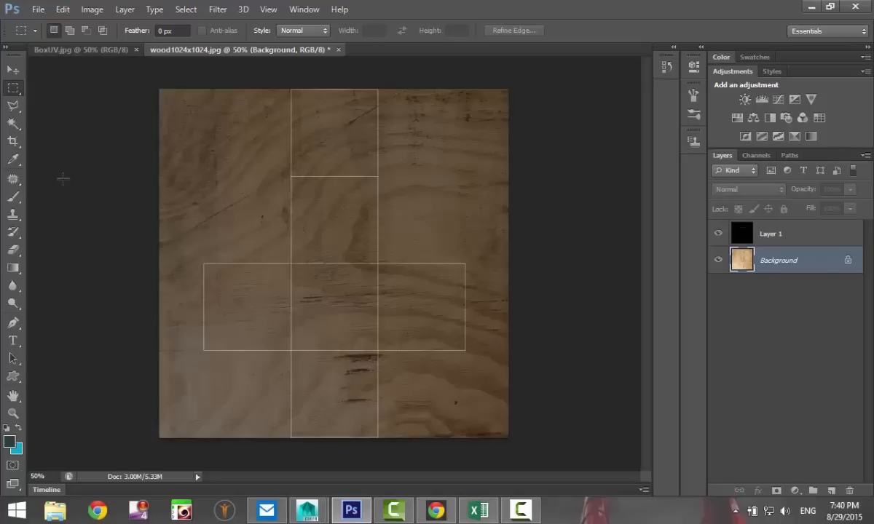
Open the firebird PNG image from the Desktop.
click(38, 10)
click(62, 34)
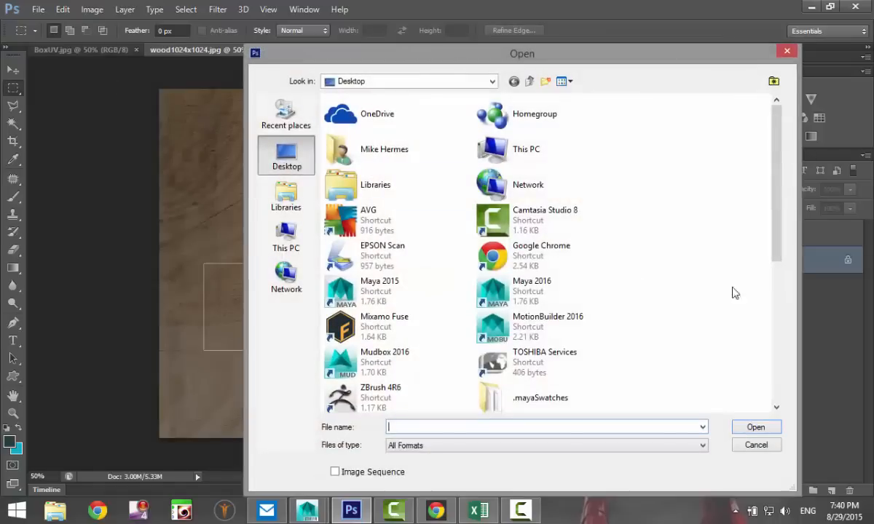
drag(776, 232, 538, 392)
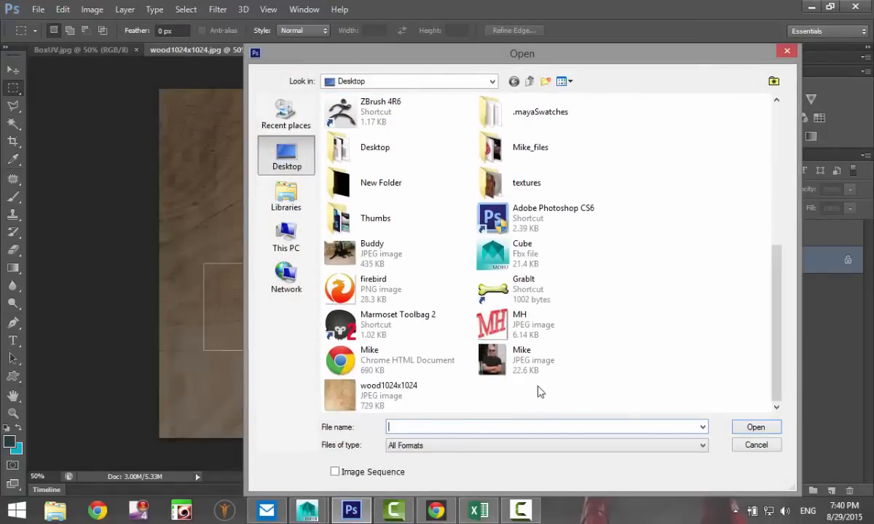
click(359, 291)
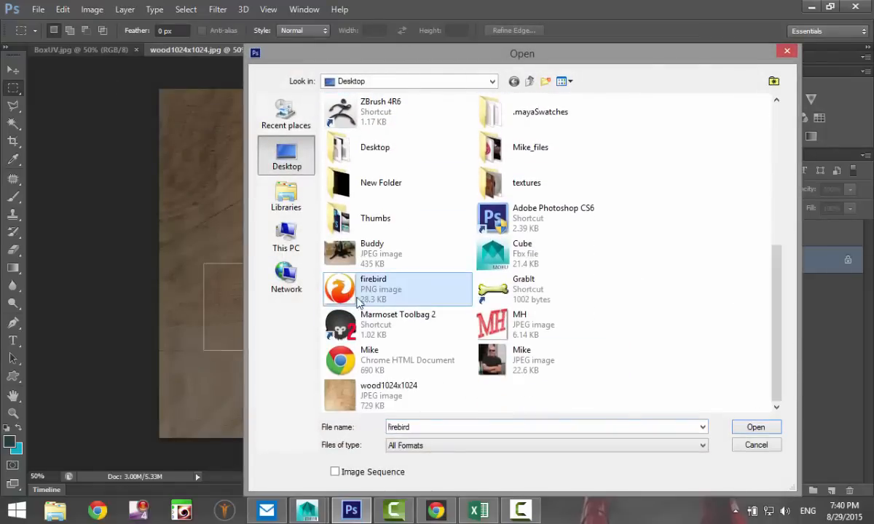
click(755, 428)
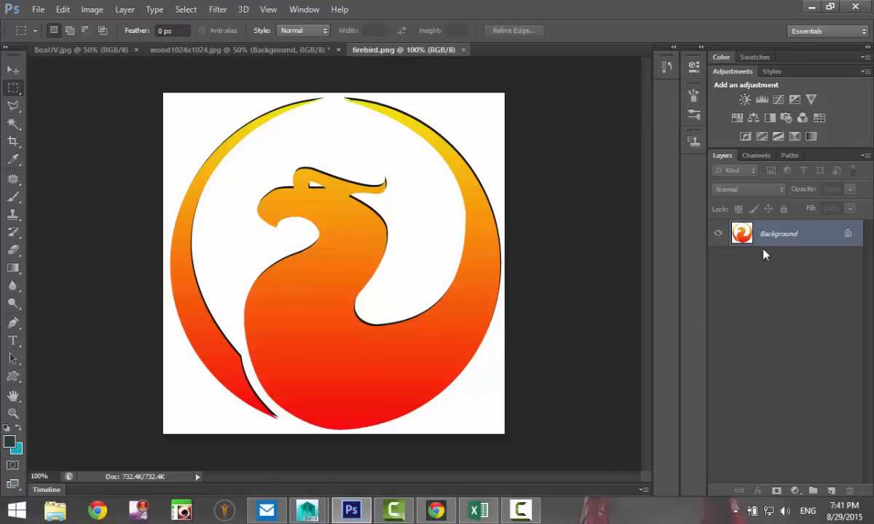
Add an empty layer above the firebird logo's Background and make the Background layer active again.
click(831, 492)
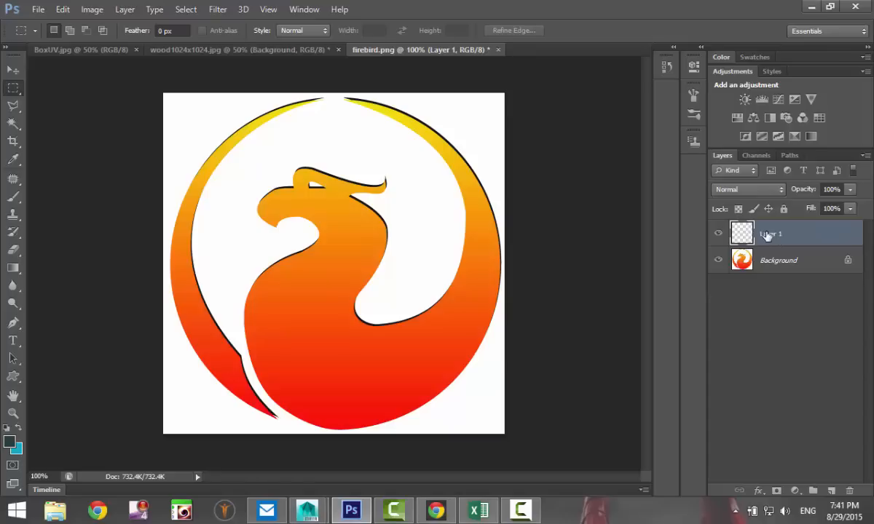
click(745, 265)
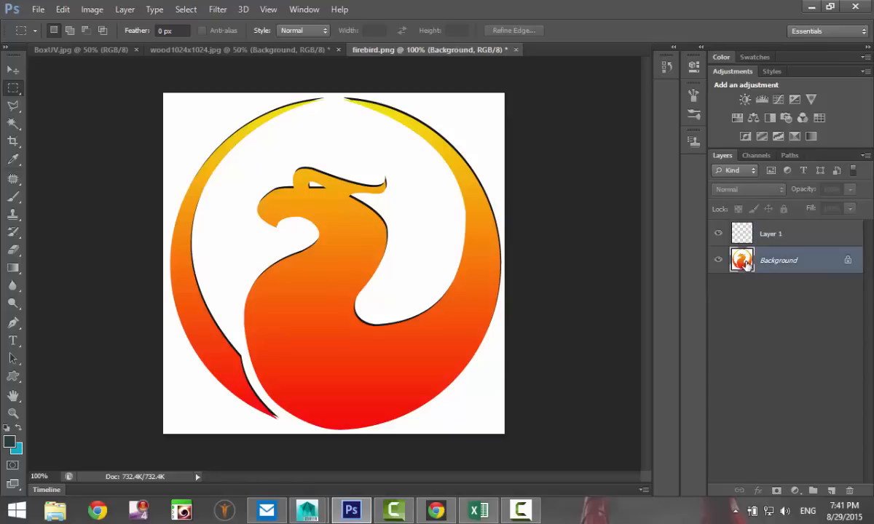
Select the firebird's whole body and its attached long curved tail with the Magic Wand, adding each colour band to the selection.
click(12, 129)
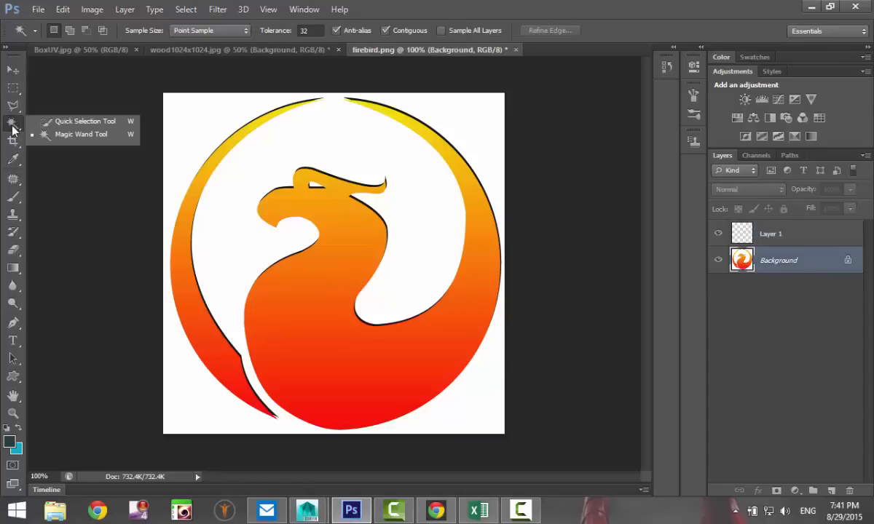
click(82, 135)
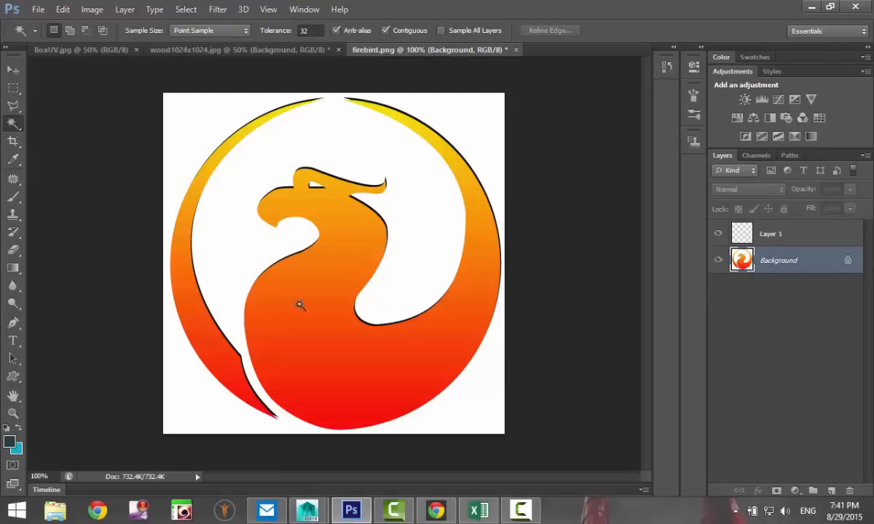
click(353, 362)
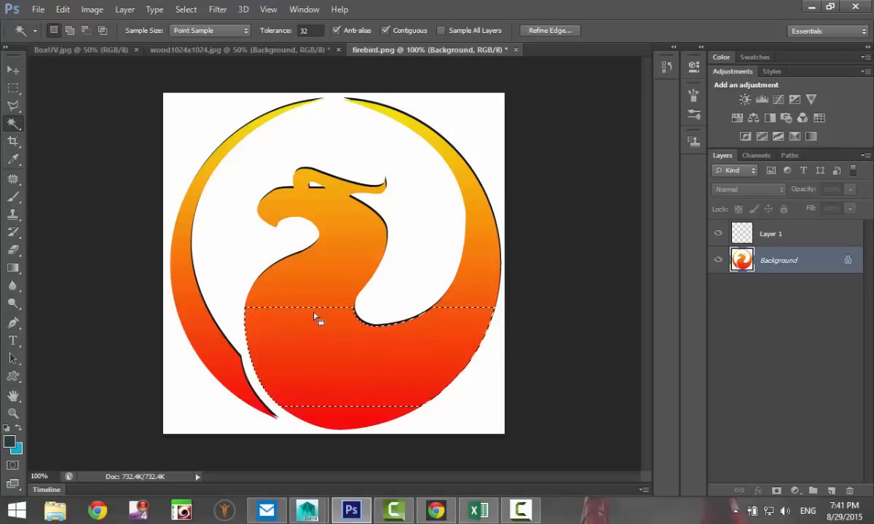
key(shift)
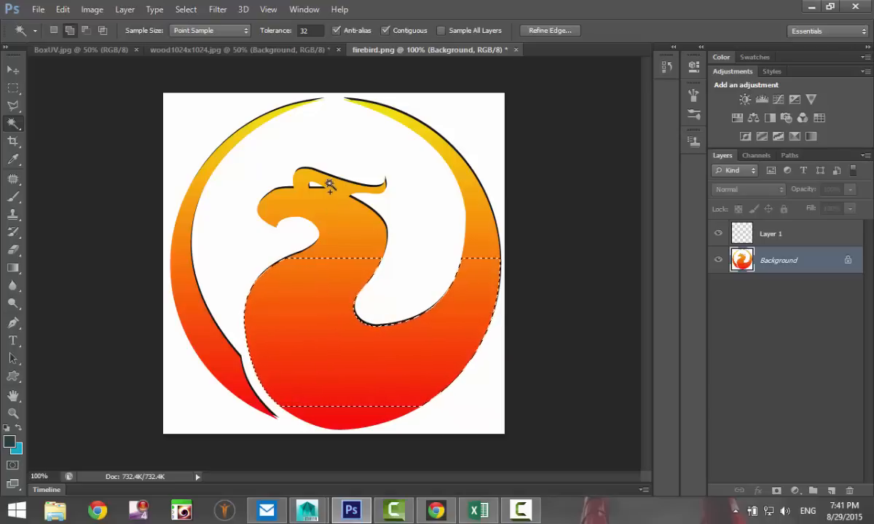
shift+click(307, 244)
shift+click(332, 218)
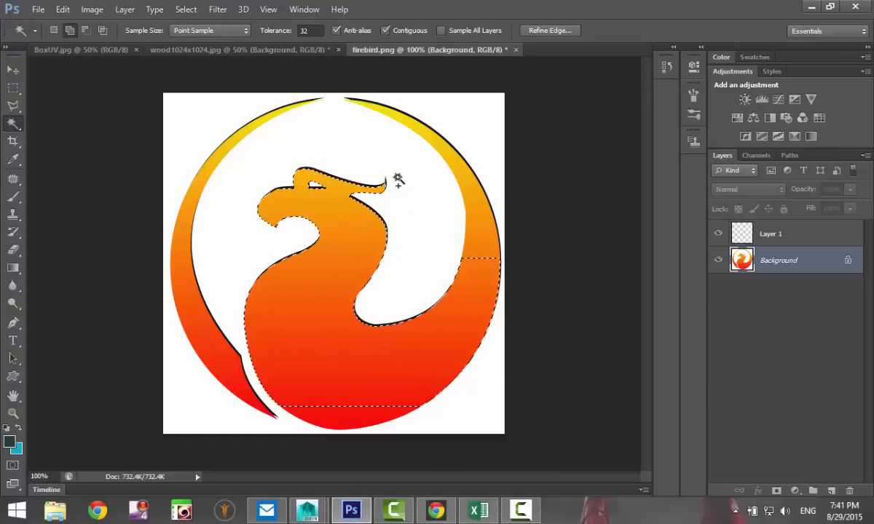
shift+click(342, 410)
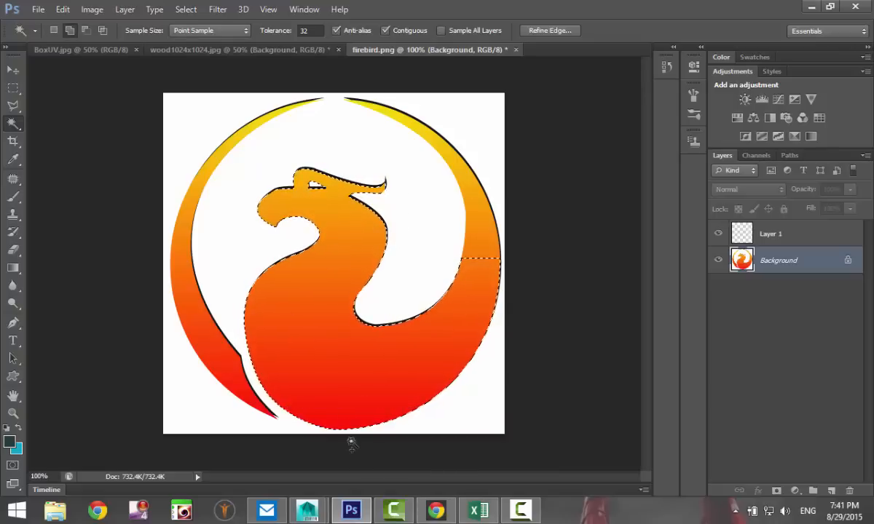
shift+click(480, 254)
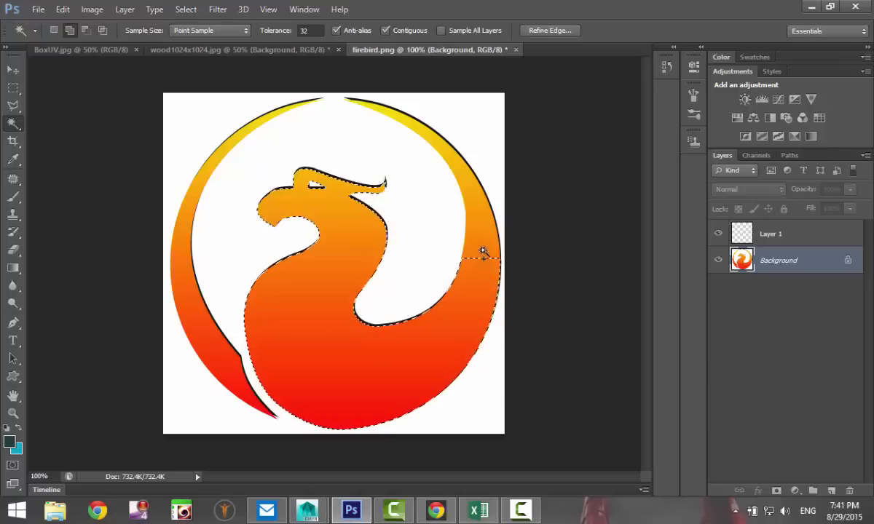
shift+click(453, 162)
shift+click(377, 102)
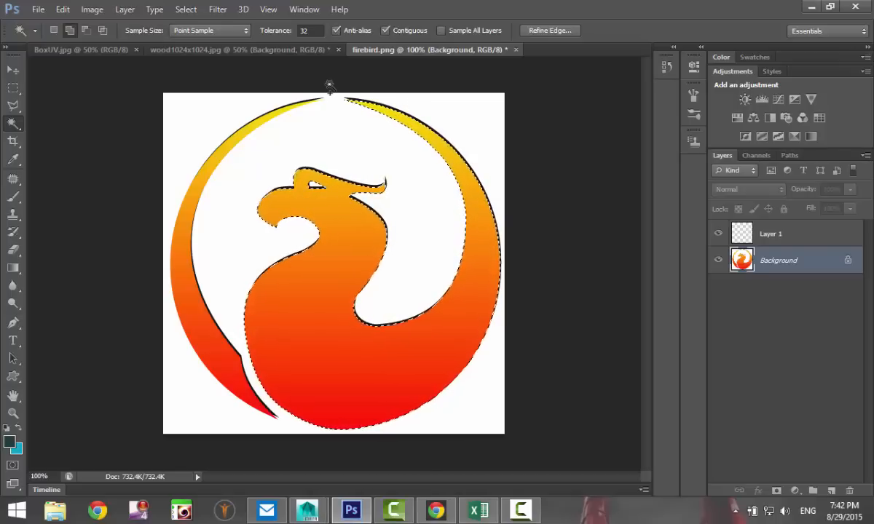
Add the separate crescent facing the bird's beak to the selection, from its red base to its yellow tip.
shift+click(193, 313)
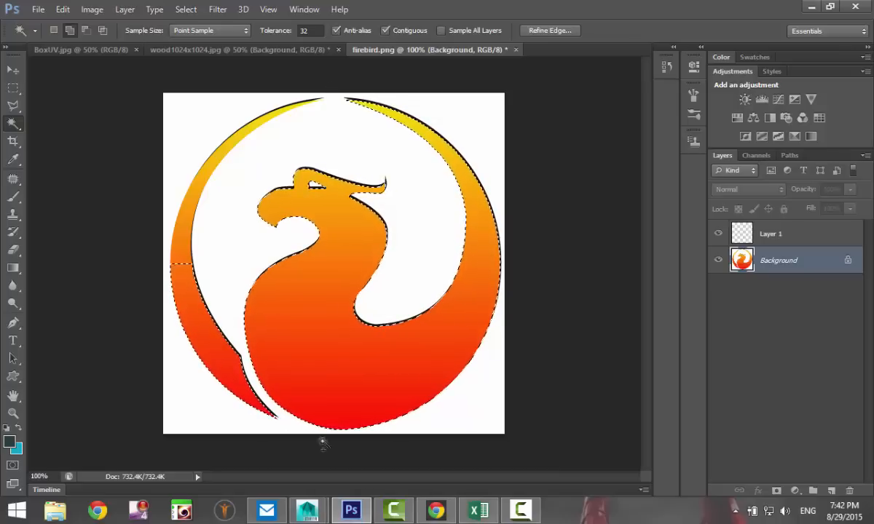
click(190, 217)
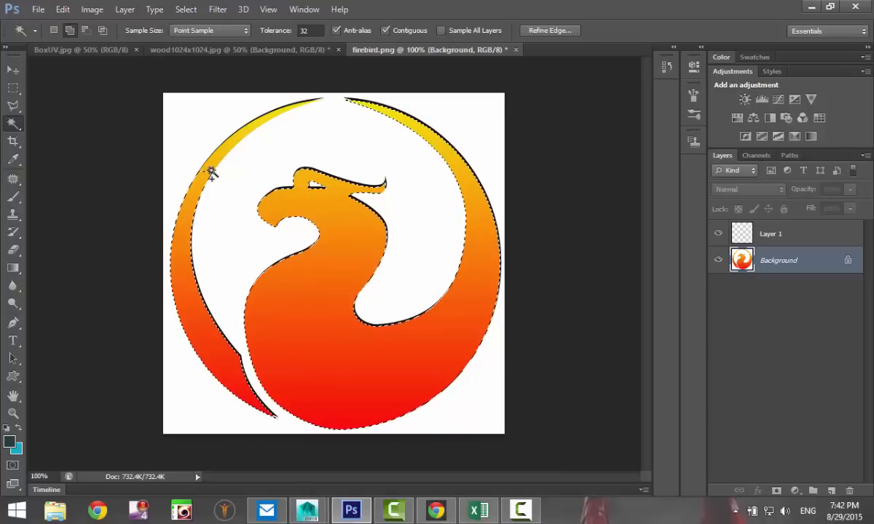
click(260, 126)
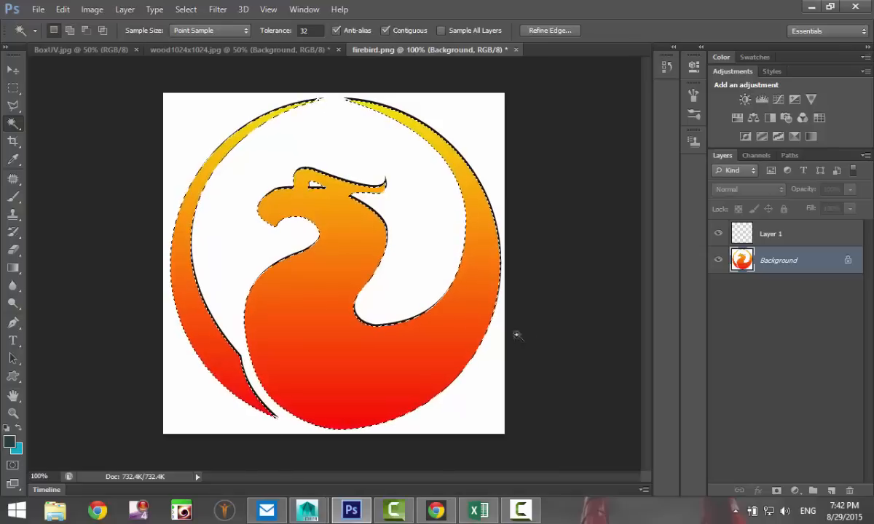
Cut the selected firebird from the Background, hide that layer, and paste the logo onto the empty Layer 1.
click(61, 9)
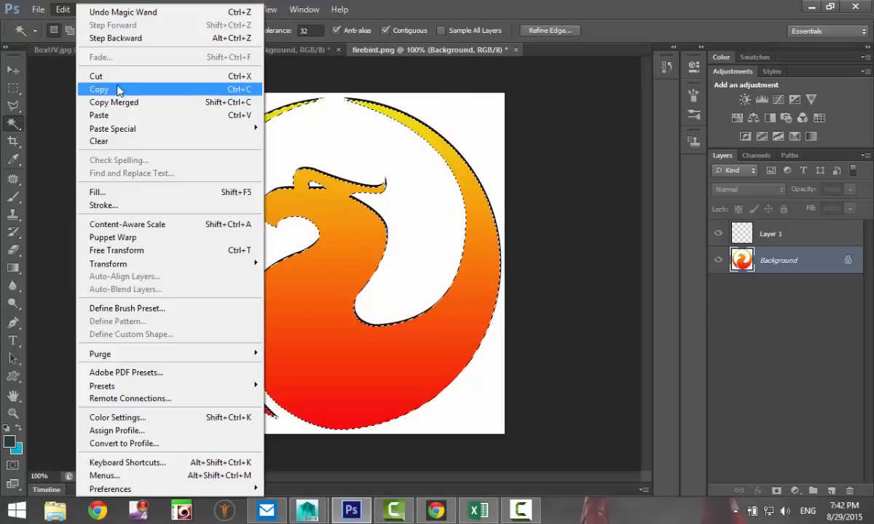
click(116, 77)
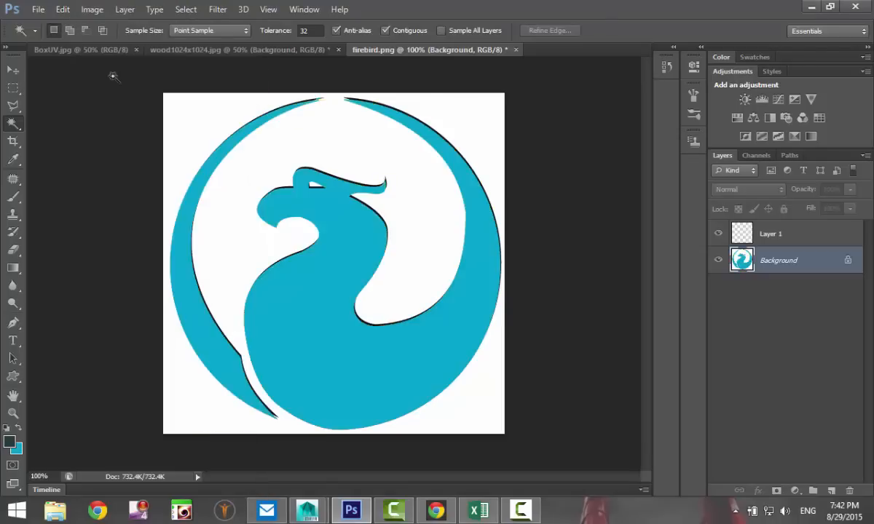
click(786, 237)
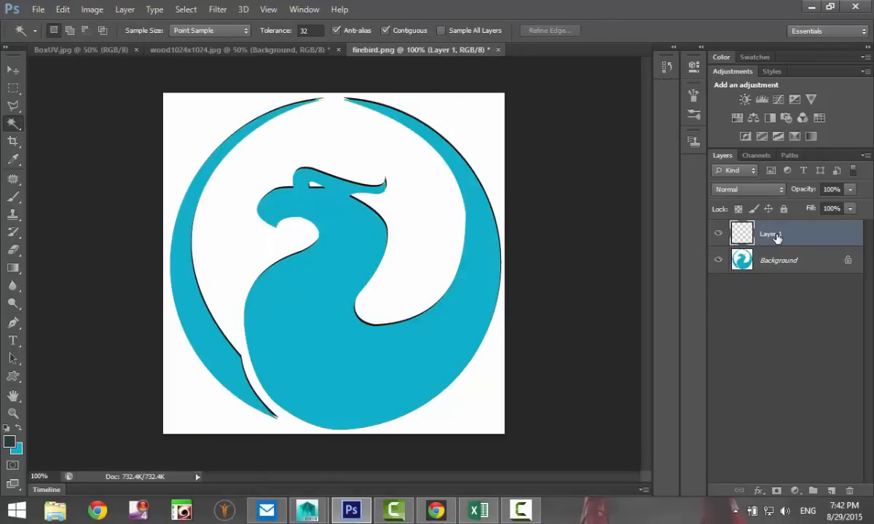
click(718, 260)
click(62, 9)
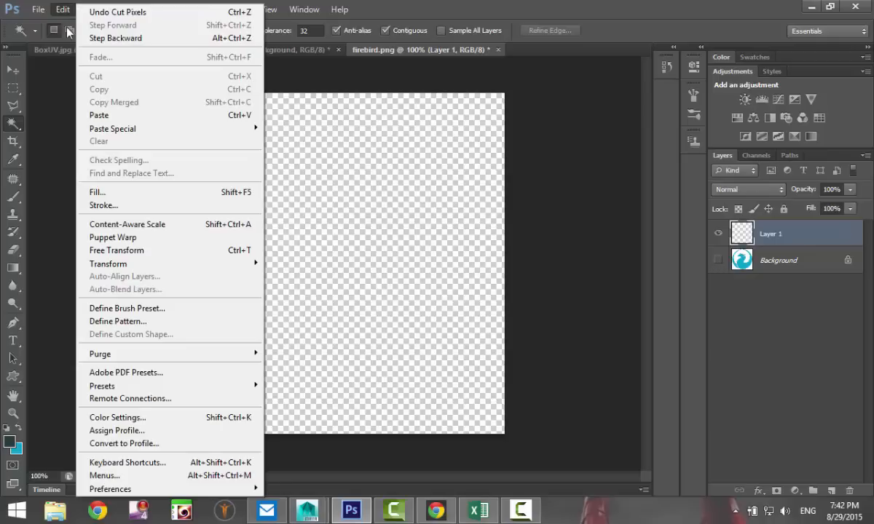
click(113, 119)
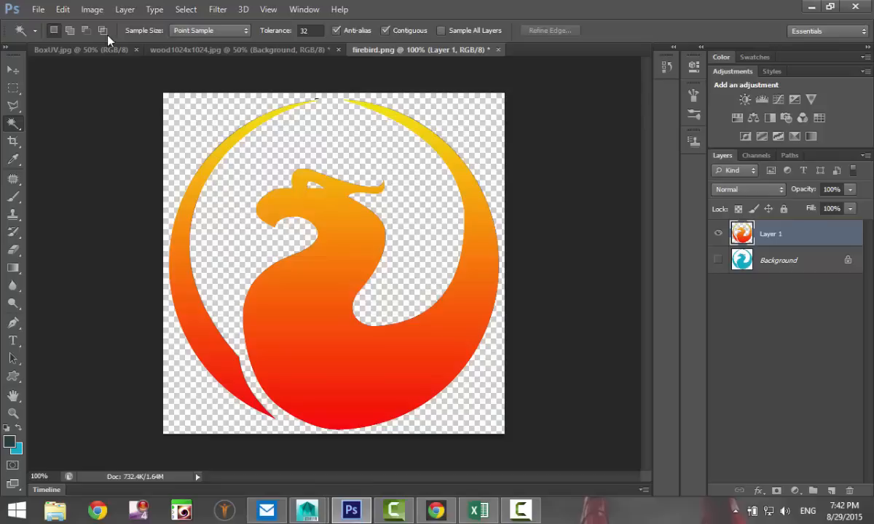
Save the transparent firebird to the Desktop as a Photoshop file named Logoalpha, keeping its layers.
click(36, 11)
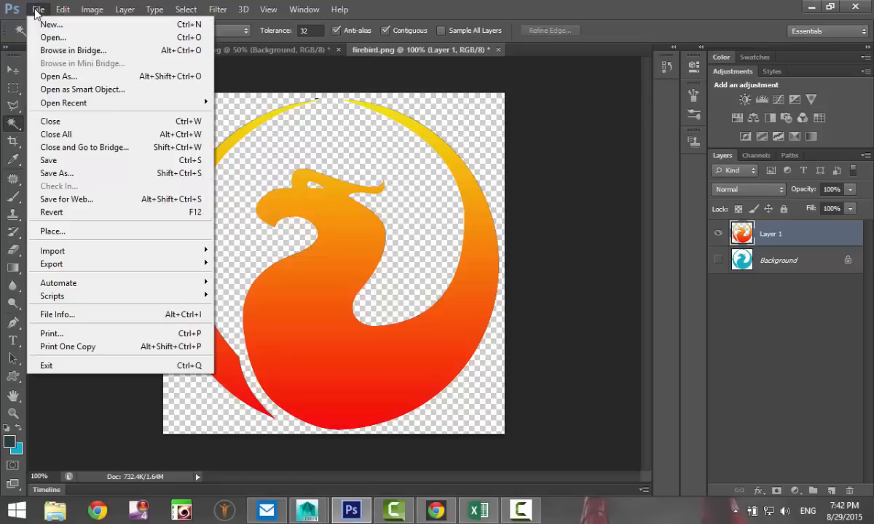
click(73, 173)
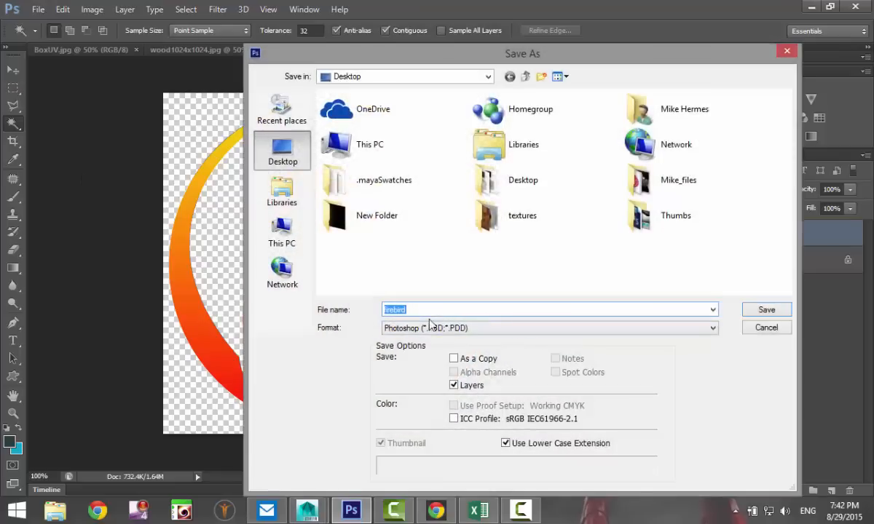
text(Logoalpha)
click(765, 311)
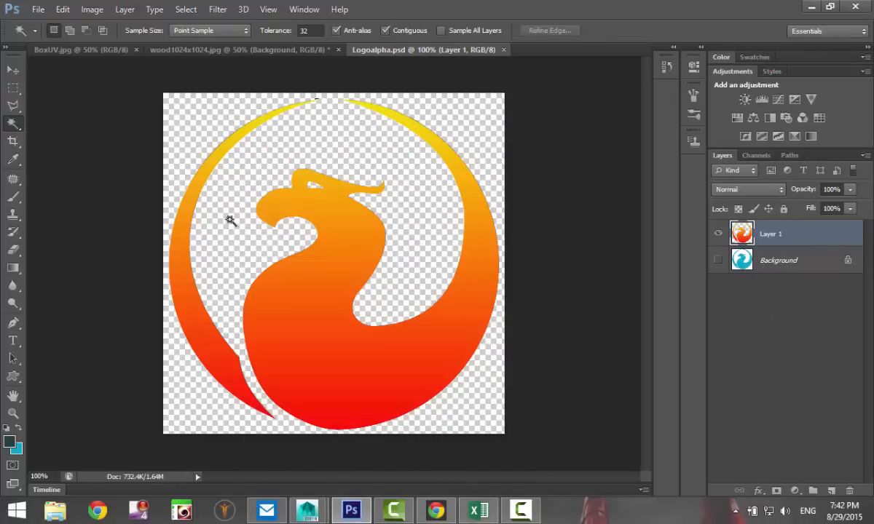
click(12, 89)
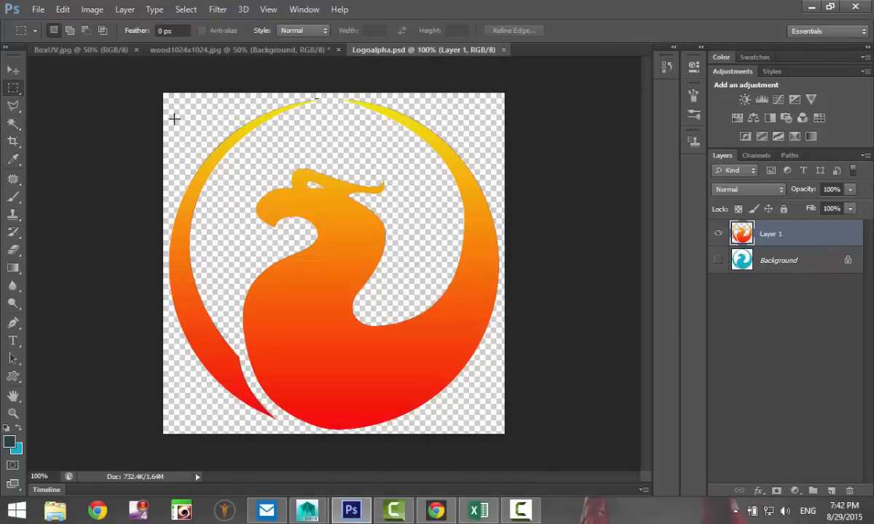
drag(162, 92, 550, 499)
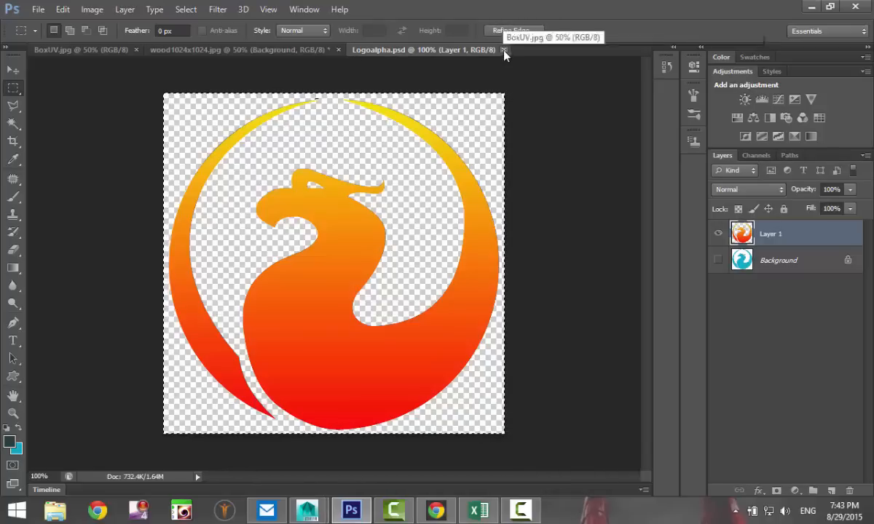
click(205, 48)
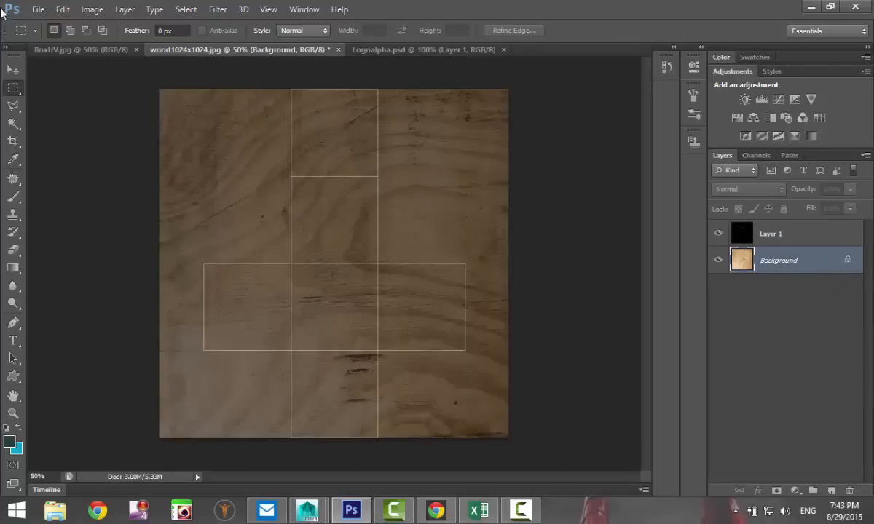
click(38, 10)
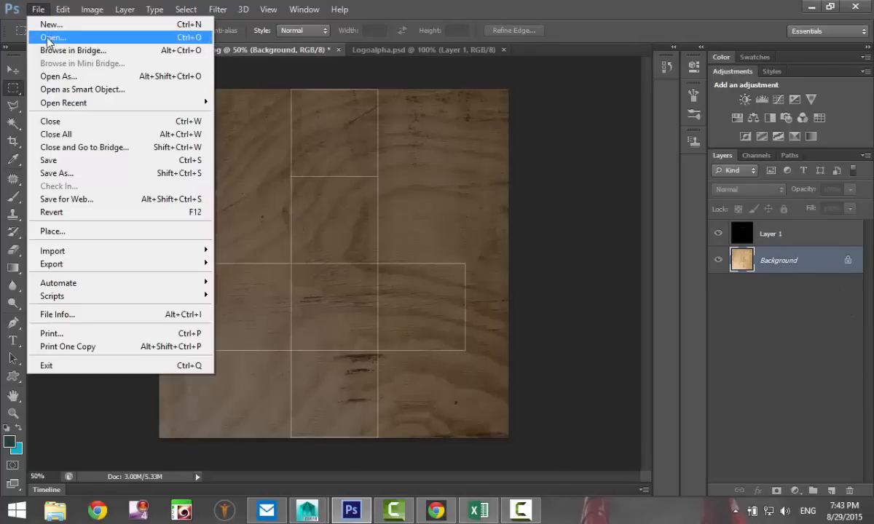
click(49, 38)
drag(777, 182, 792, 402)
scroll(802, 265, up, 3)
scroll(795, 262, down, 2)
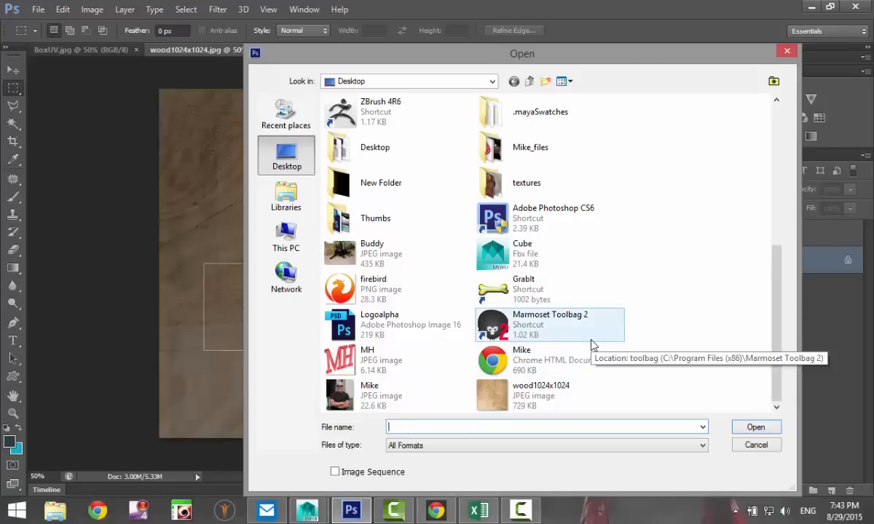
click(386, 328)
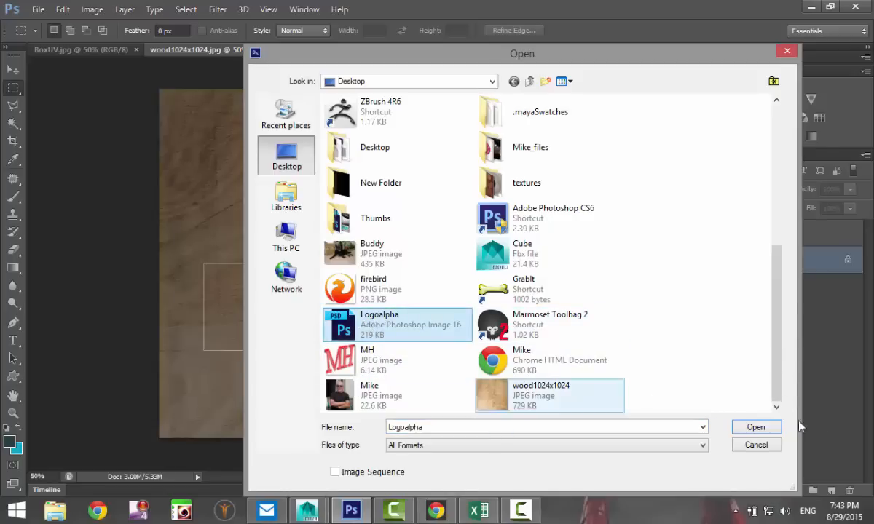
click(756, 428)
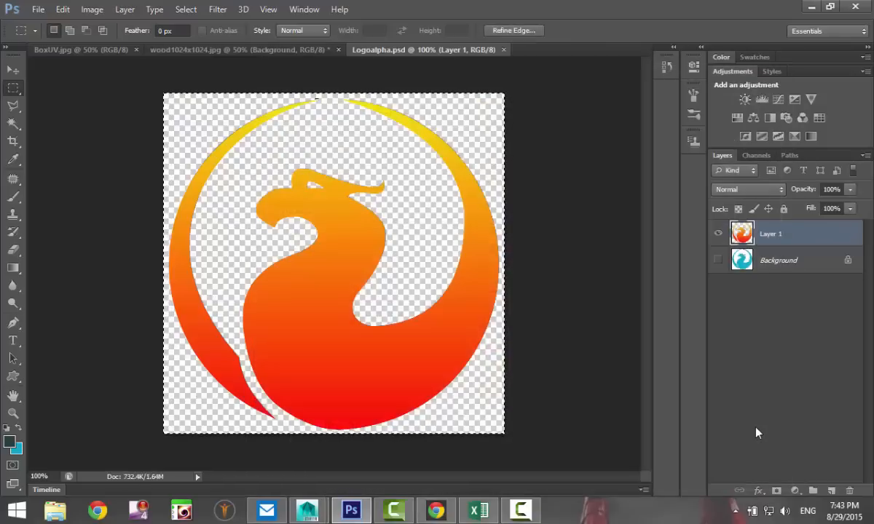
Close the Logoalpha document and place the Logoalpha PSD from the Desktop into the wood texture above its Background layer.
click(503, 49)
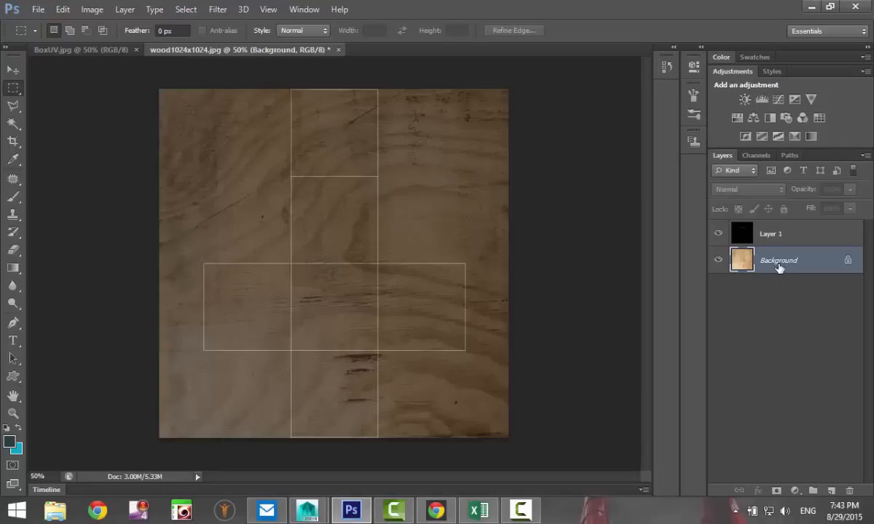
click(37, 8)
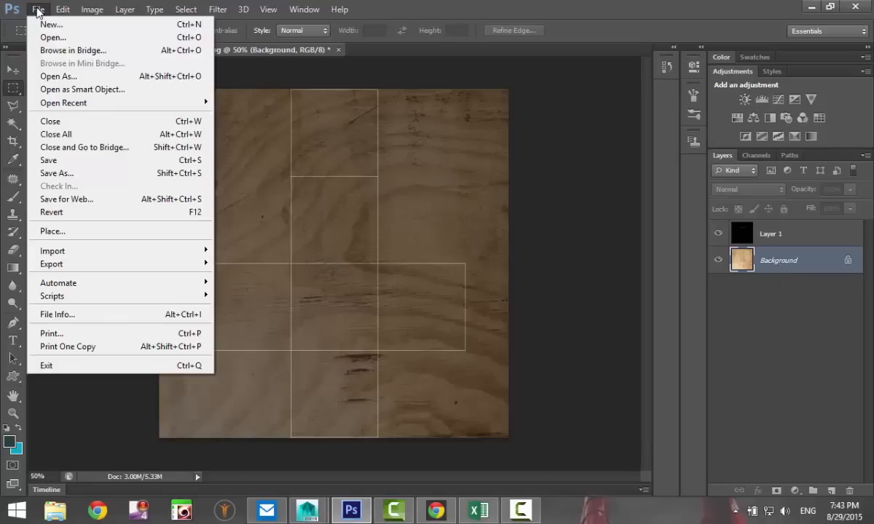
click(51, 231)
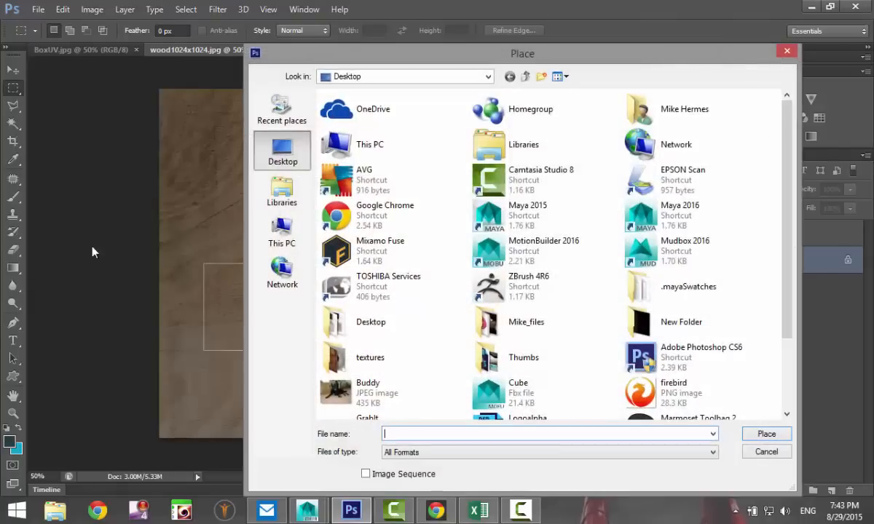
scroll(737, 291, down, 3)
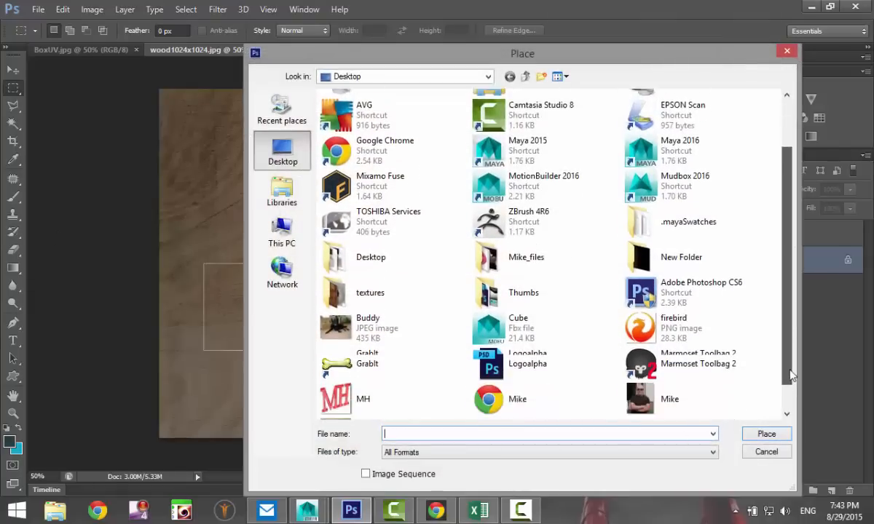
click(499, 331)
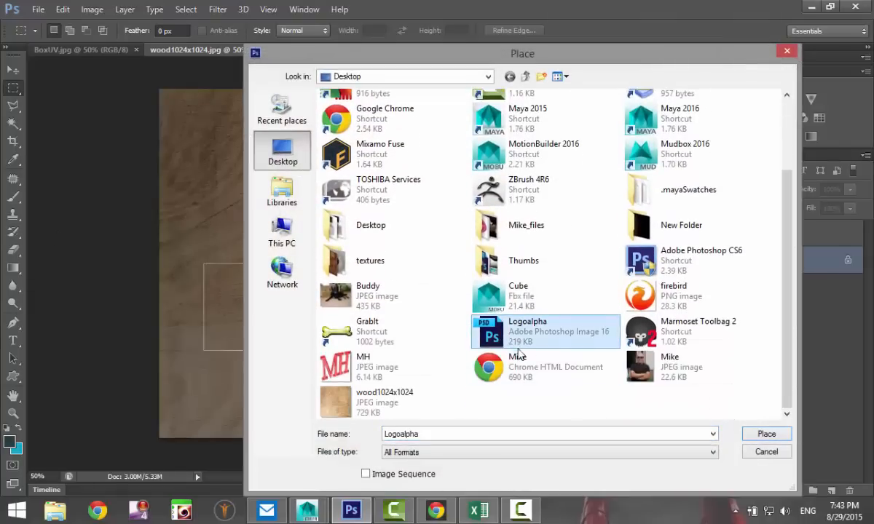
click(766, 434)
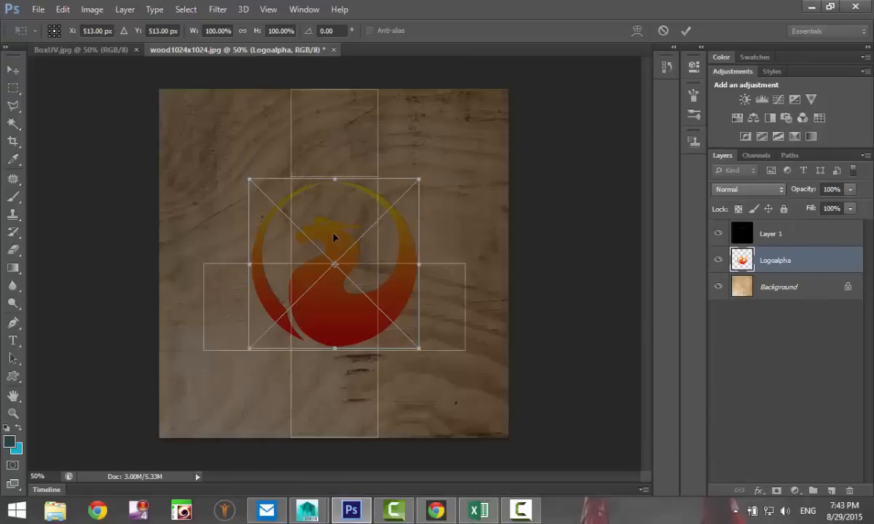
Move the placed logo and scale it to about 52% so it fills the middle square of the UV guide's horizontal row.
drag(334, 237, 333, 282)
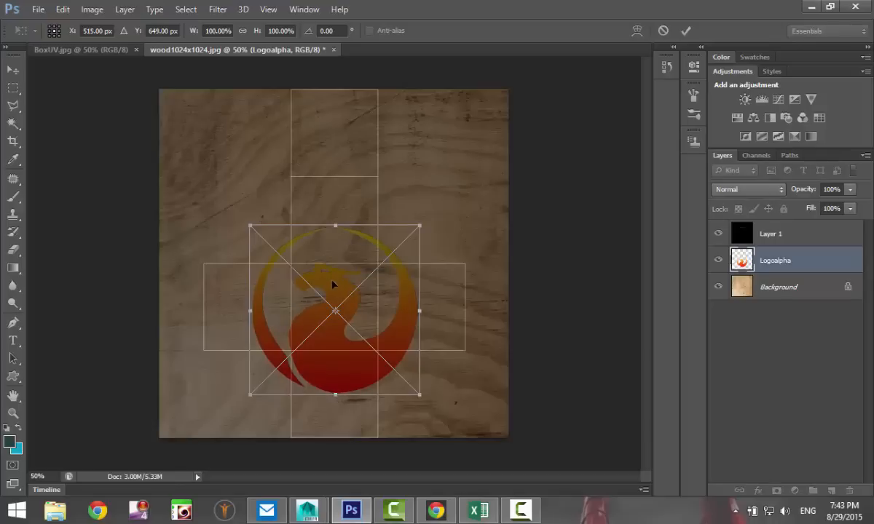
drag(250, 394, 291, 350)
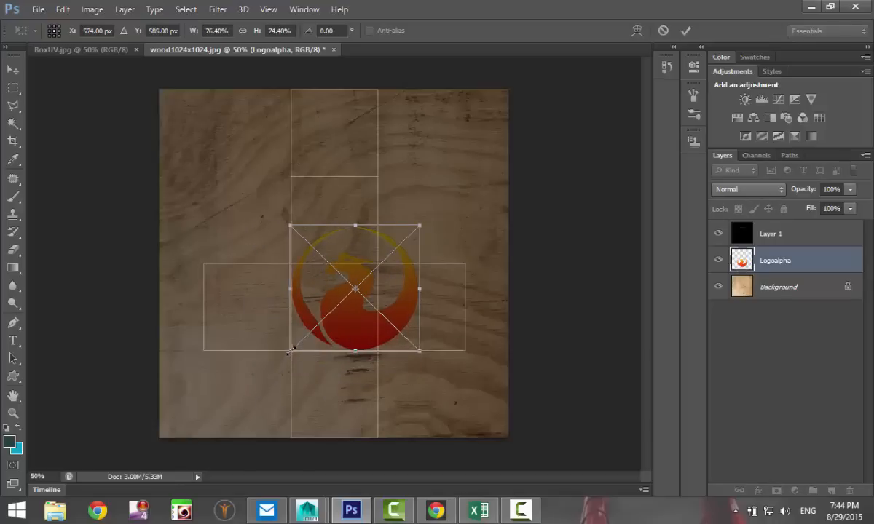
drag(419, 290, 378, 290)
drag(334, 226, 335, 264)
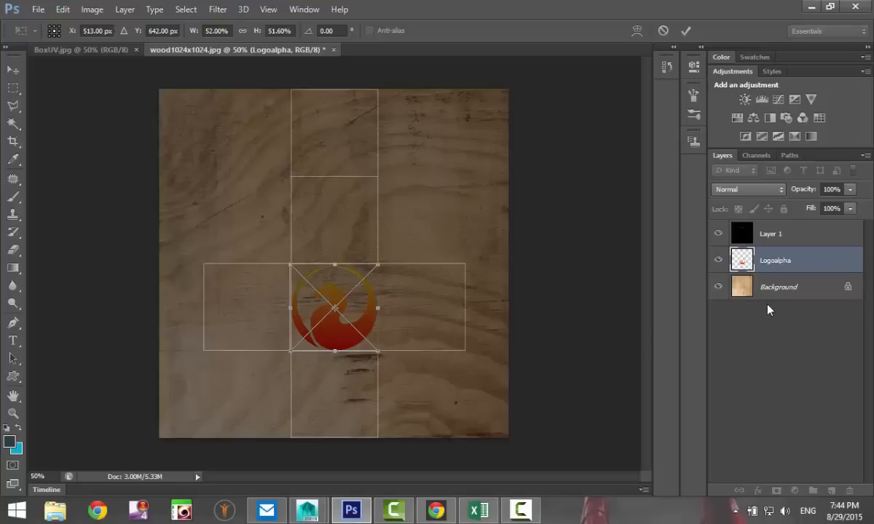
key(m)
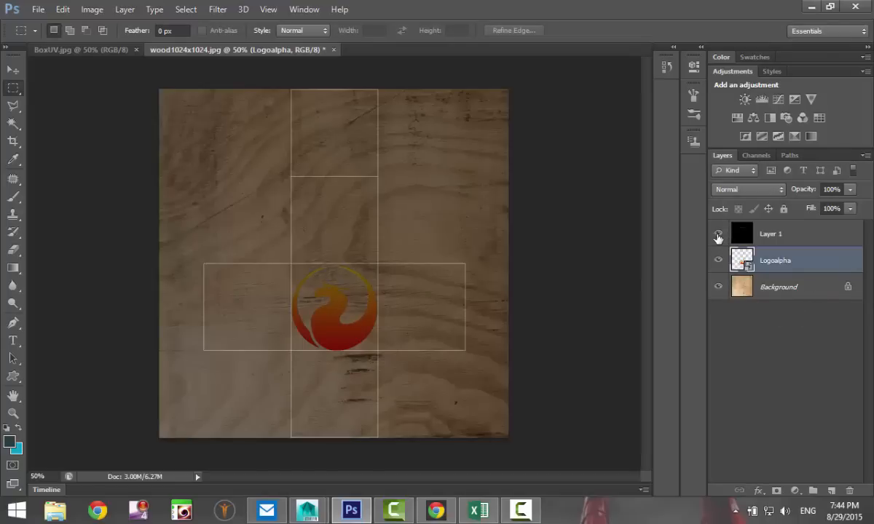
Hide the UV guide on Layer 1 and select the Logoalpha and Background layers together.
click(718, 236)
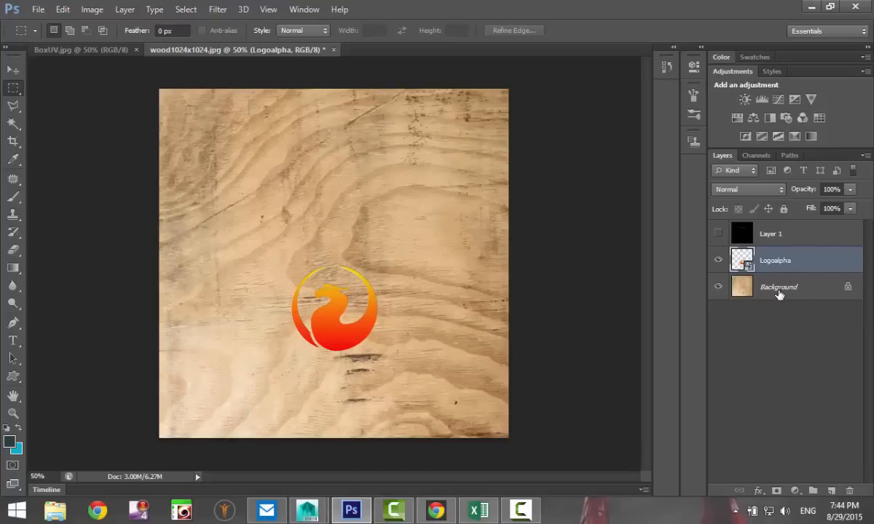
shift+click(774, 289)
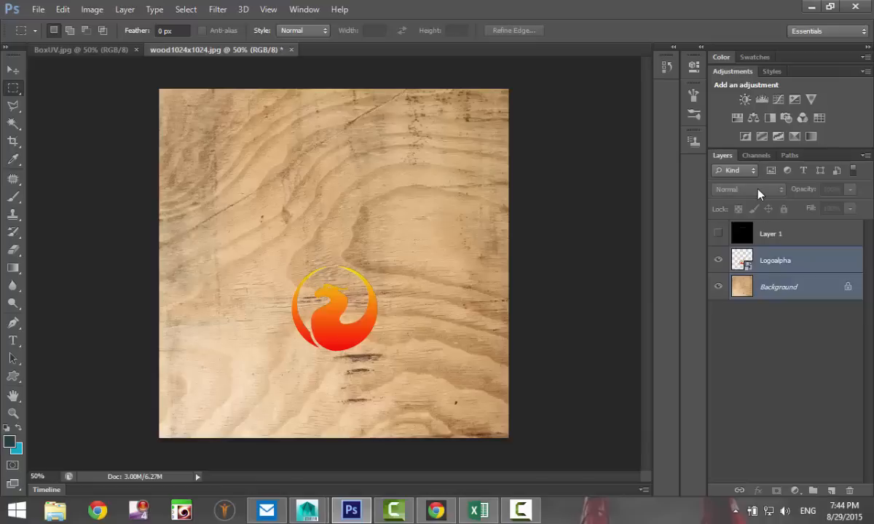
click(745, 172)
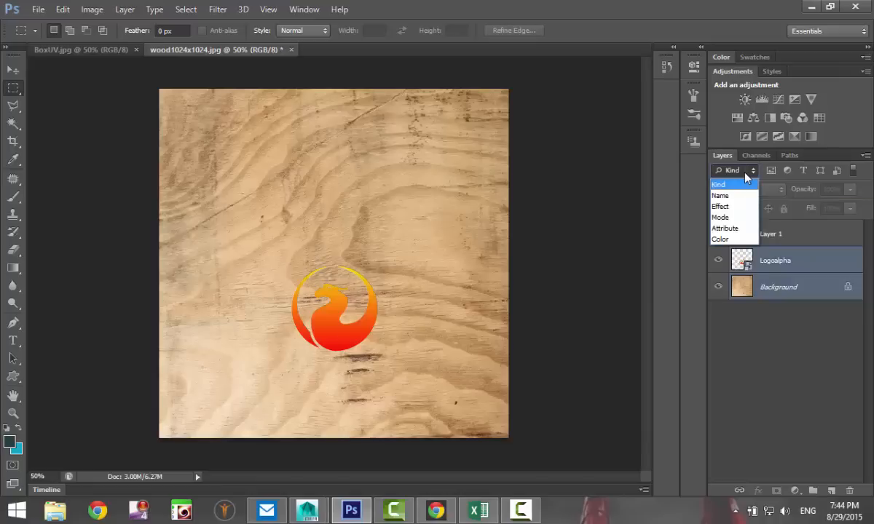
click(745, 184)
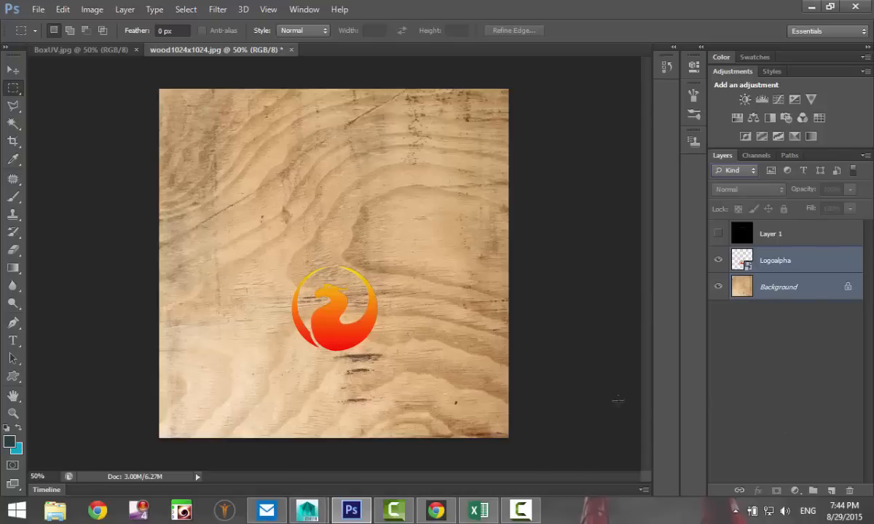
Save a JPEG copy of the wood texture with logo to the Desktop as Woodtexturelogo, at quality 11 Maximum with Baseline ("Standard") format.
click(39, 11)
click(81, 174)
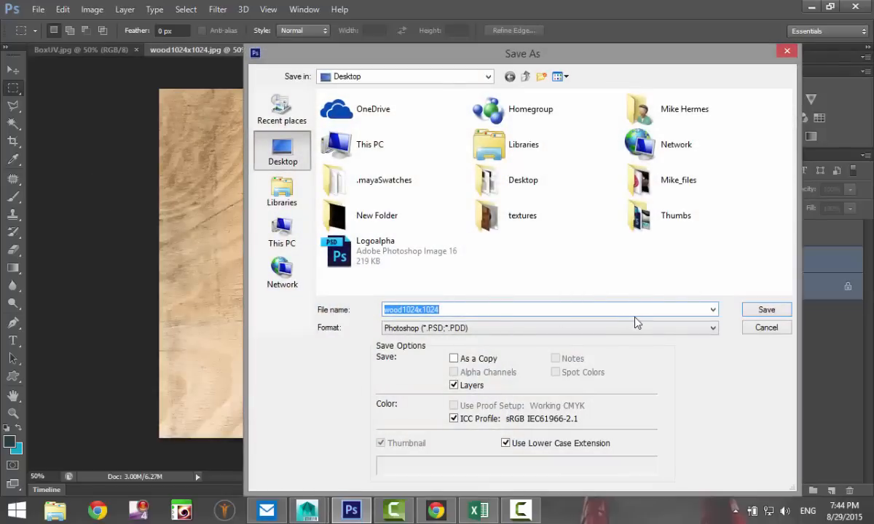
text(Woodtext)
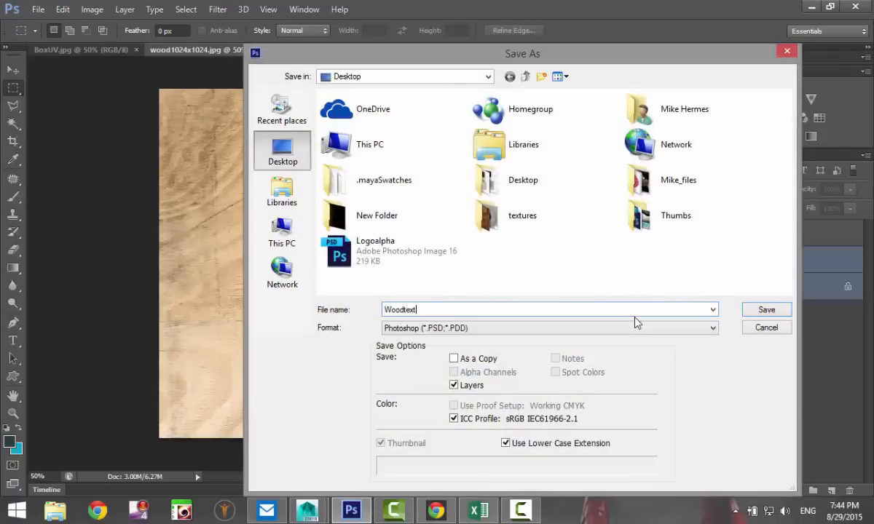
text(urelogo)
click(692, 328)
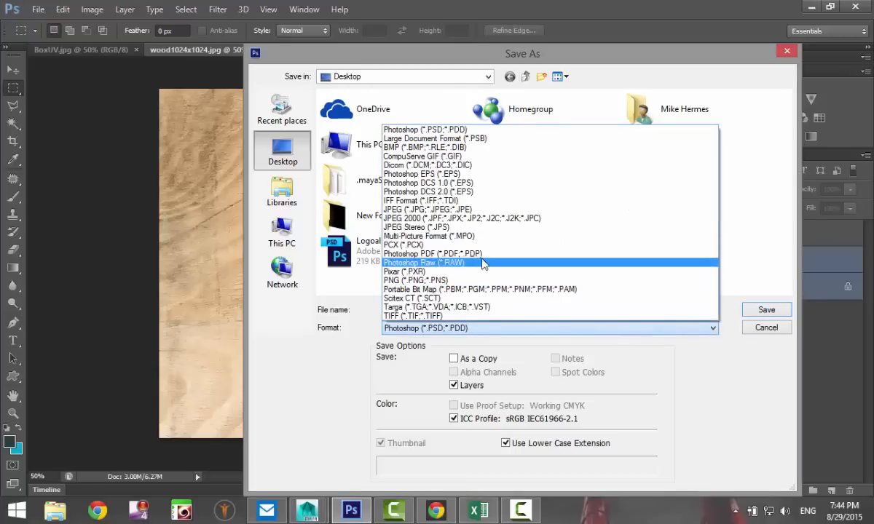
click(442, 209)
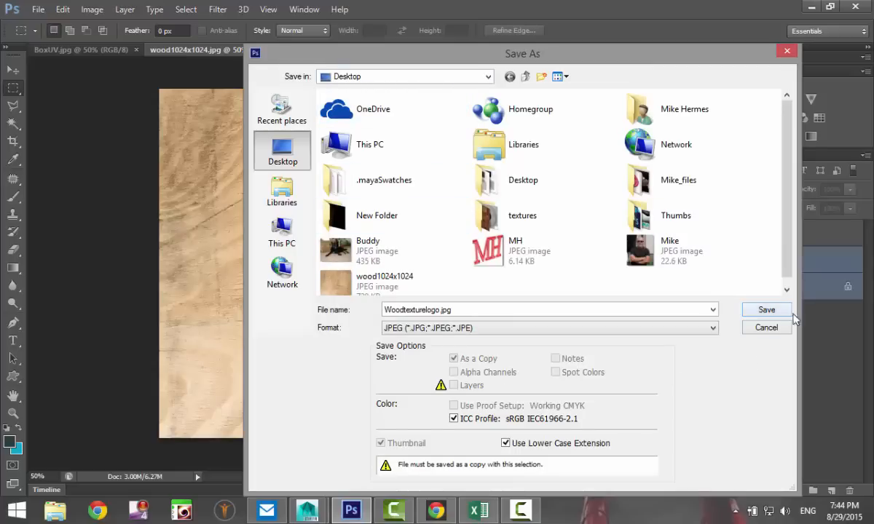
click(768, 311)
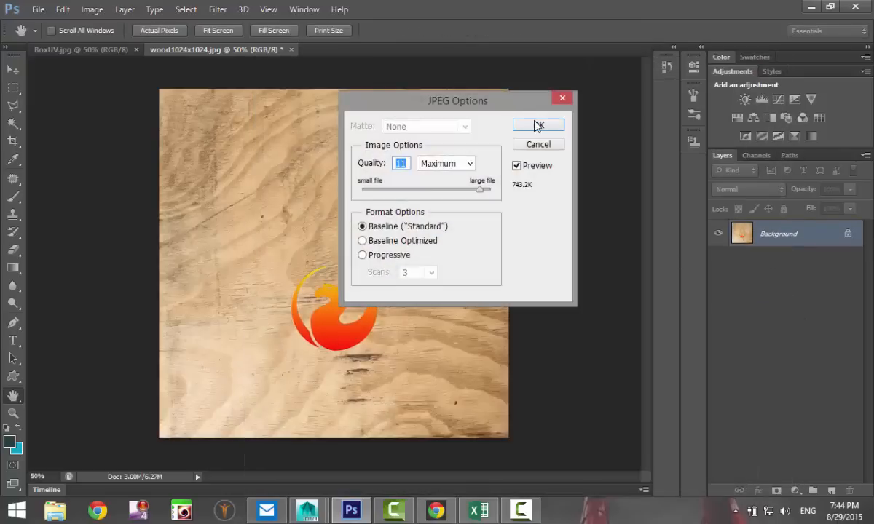
click(537, 126)
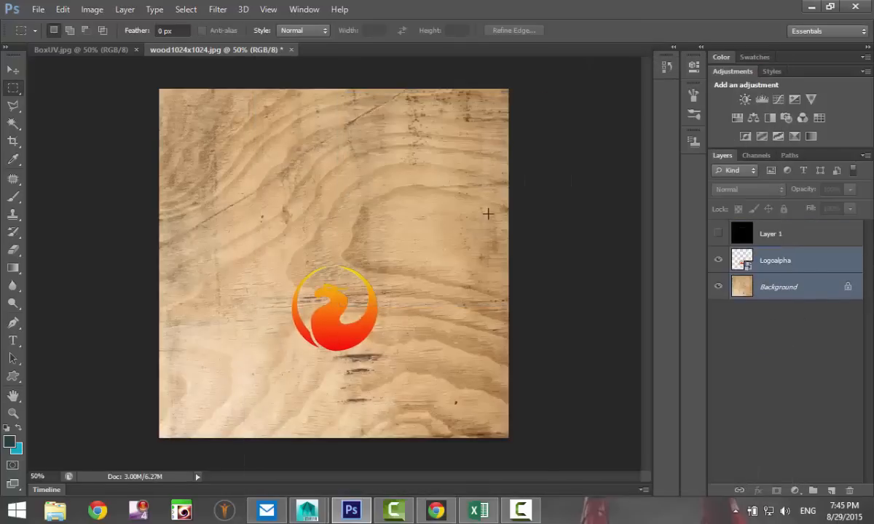
Switch to Maya, return the cube to object mode and assign it a new Lambert material.
key(alt+Tab)
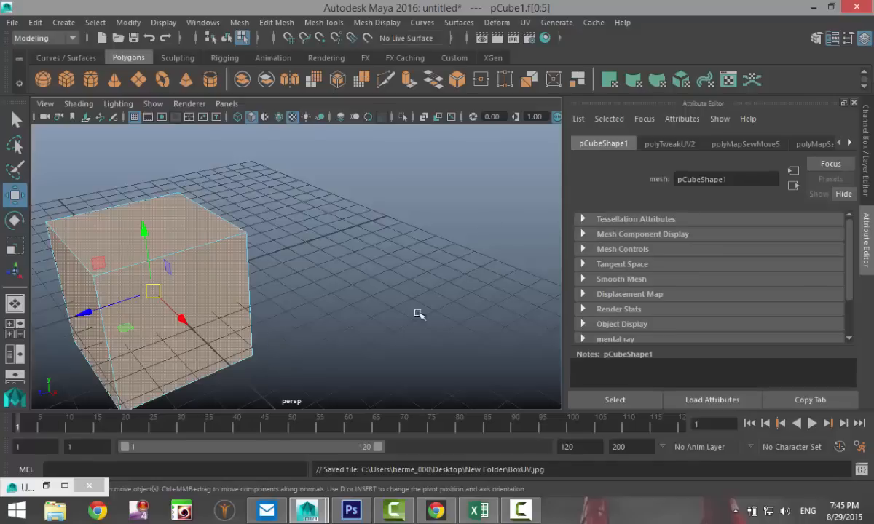
scroll(320, 274, down, 3)
alt+middle_drag(275, 302, 371, 299)
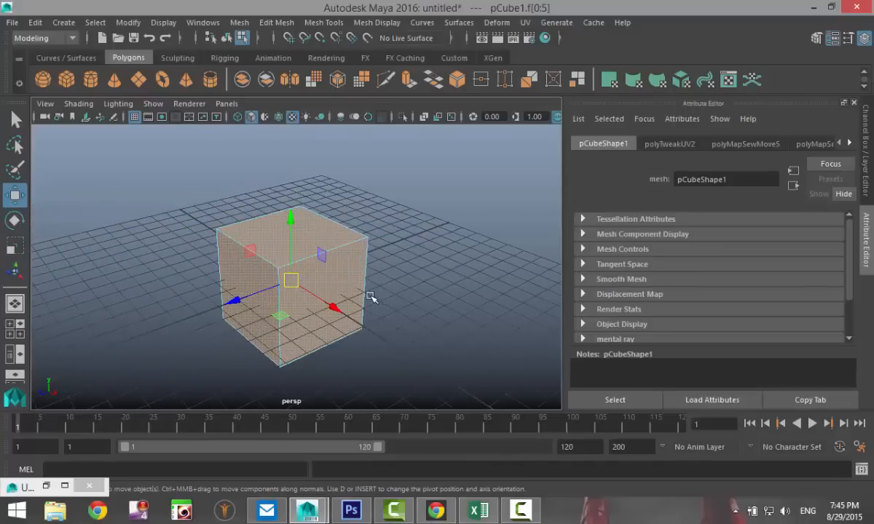
right_drag(299, 216, 324, 96)
right_drag(296, 222, 328, 452)
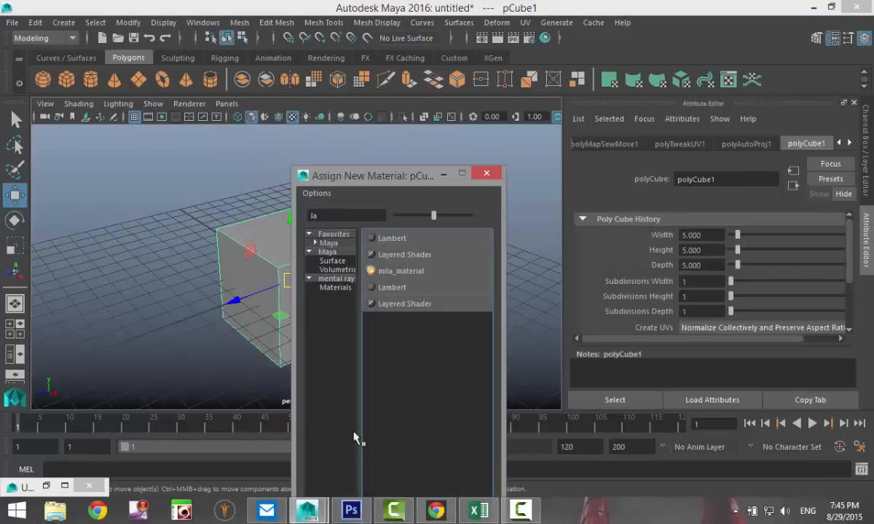
click(409, 242)
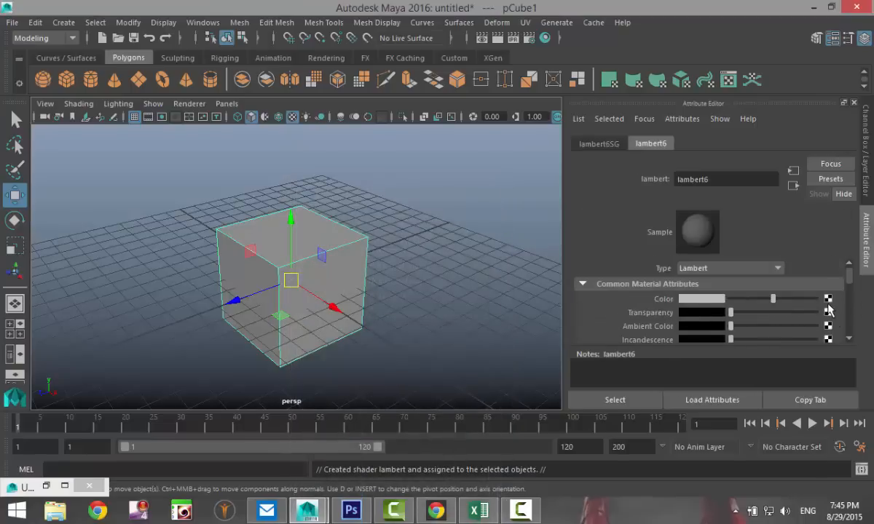
Connect a File texture to the material's Color and load Woodtexturelogo.jpg from the Desktop as its image.
click(828, 300)
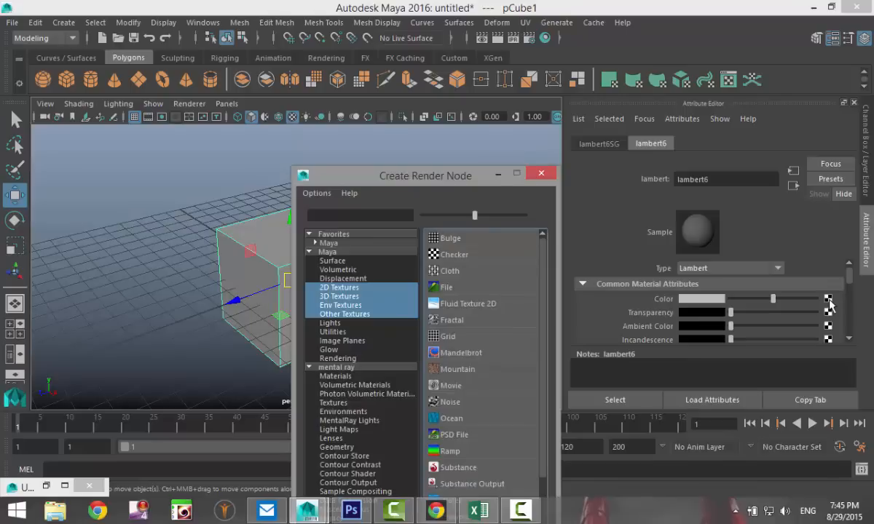
click(459, 290)
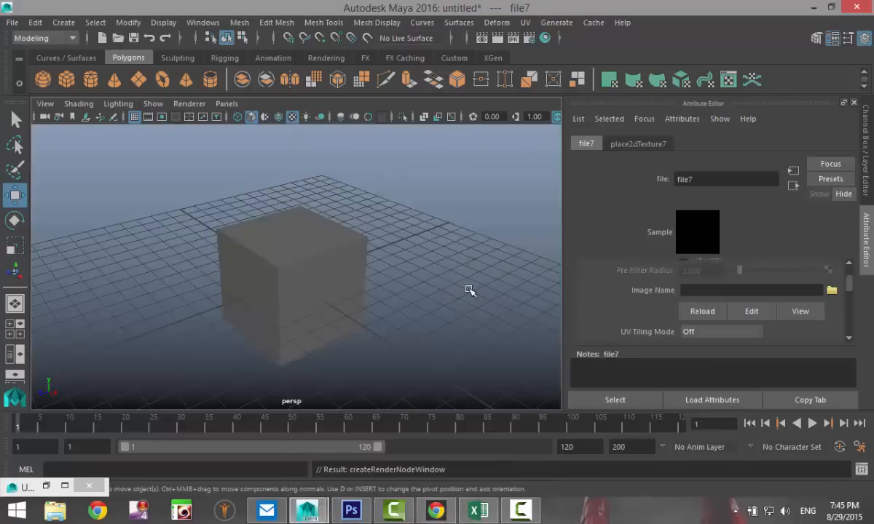
click(831, 290)
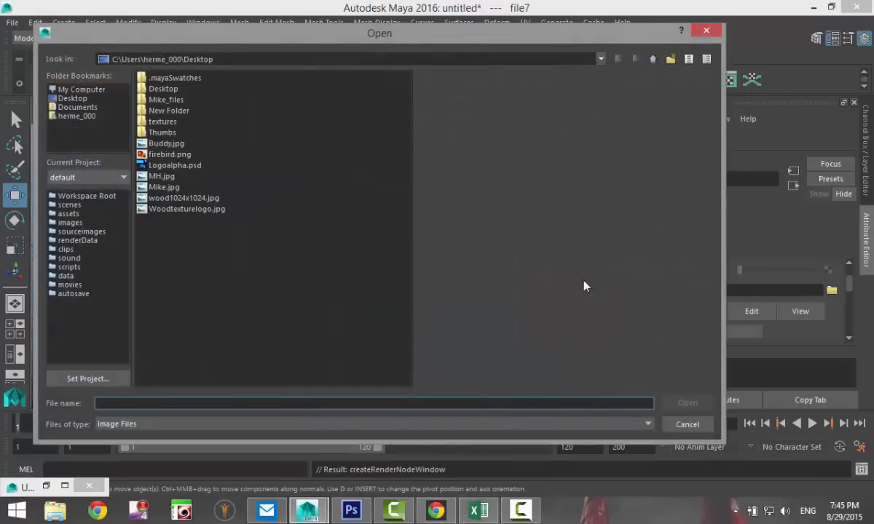
click(186, 210)
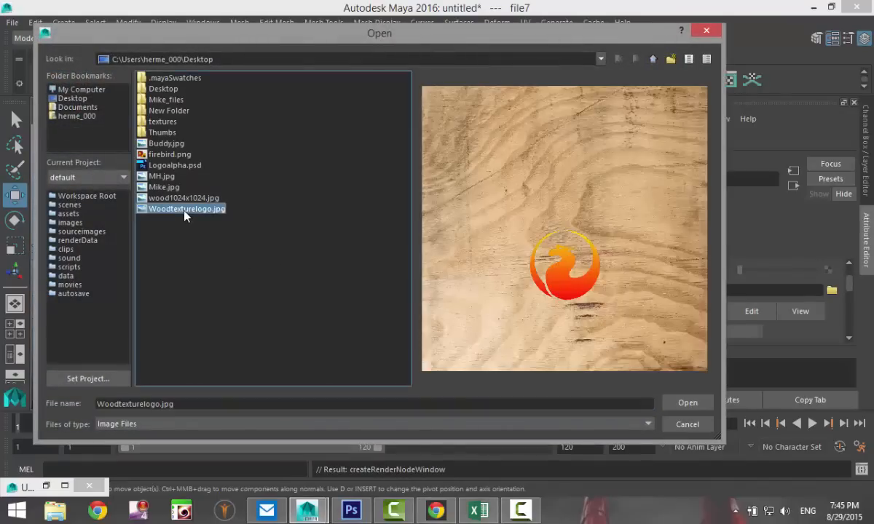
click(688, 403)
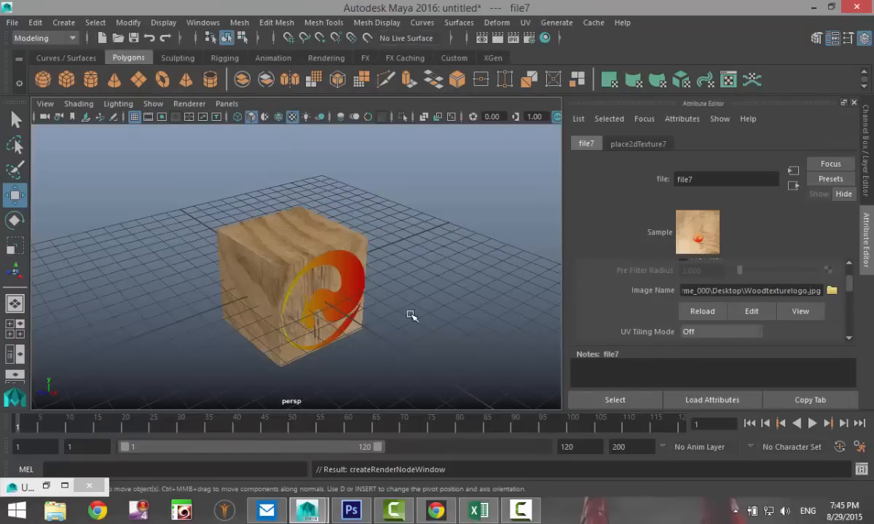
Rotate the cube about its X axis to stand the logo upright, set Rotate X to exactly -90, and deselect it.
alt+drag(410, 334, 375, 327)
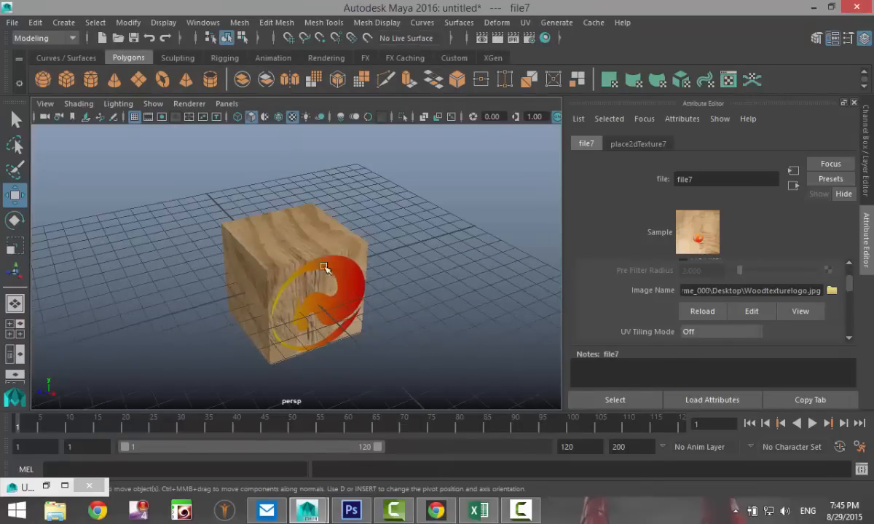
click(366, 328)
key(e)
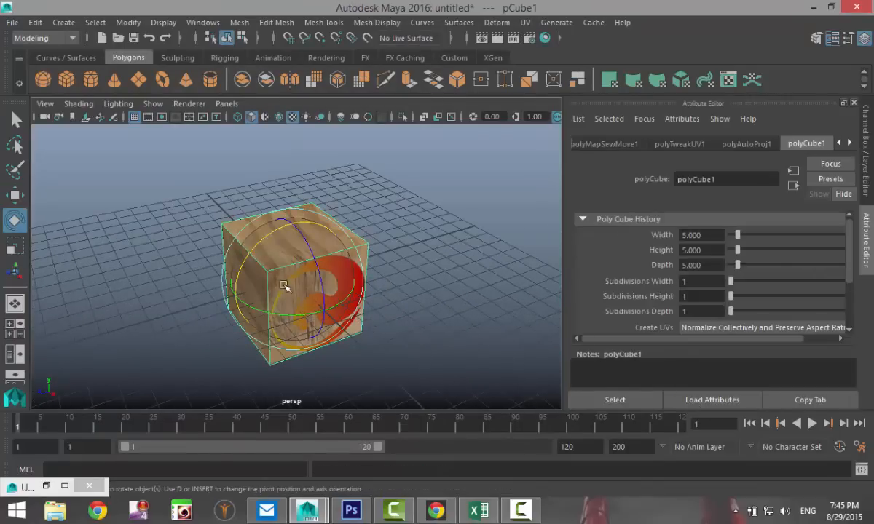
drag(229, 252, 316, 221)
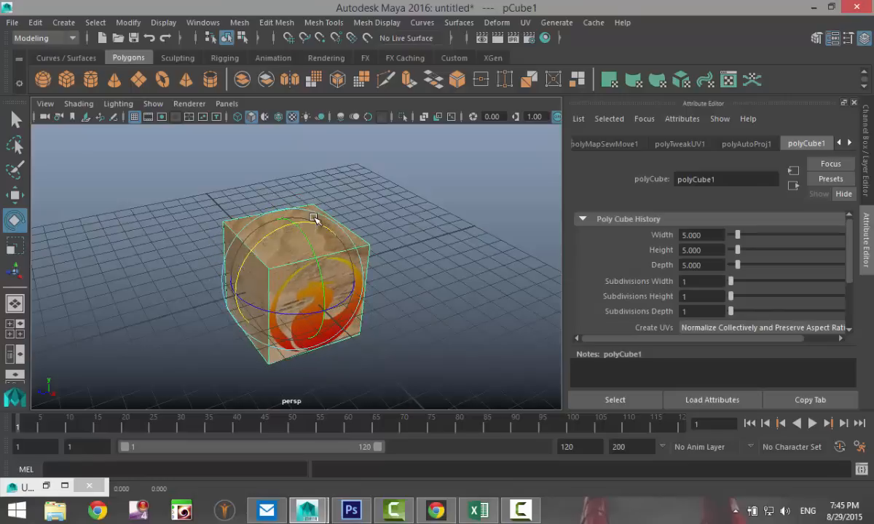
click(841, 144)
click(841, 143)
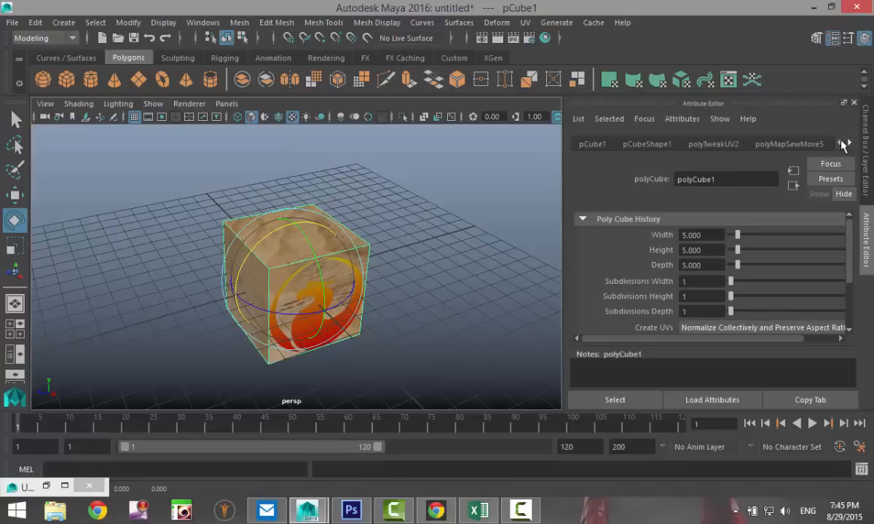
click(593, 144)
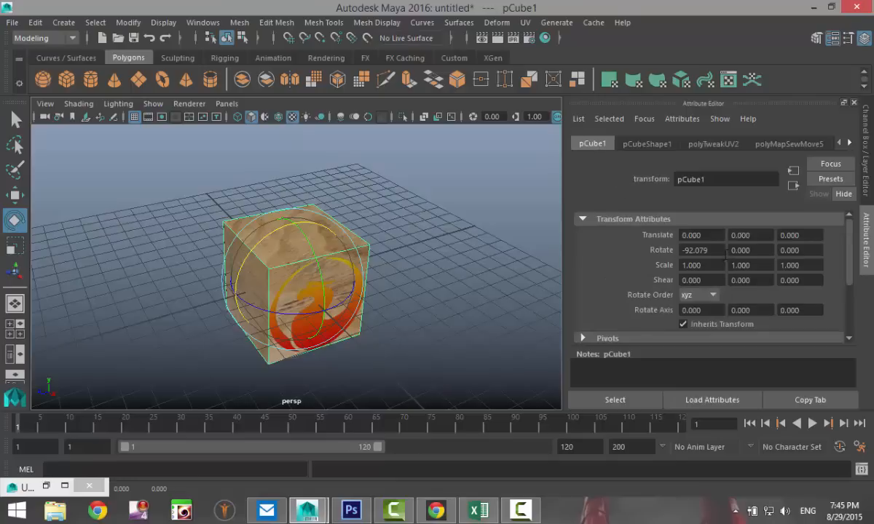
drag(724, 250, 581, 234)
text(-90)
key(Return)
alt+drag(570, 230, 371, 337)
click(429, 288)
Select the cube and connect a File texture to the Bump Mapping of its lambert6 material.
scroll(386, 279, down, 3)
scroll(391, 285, up, 4)
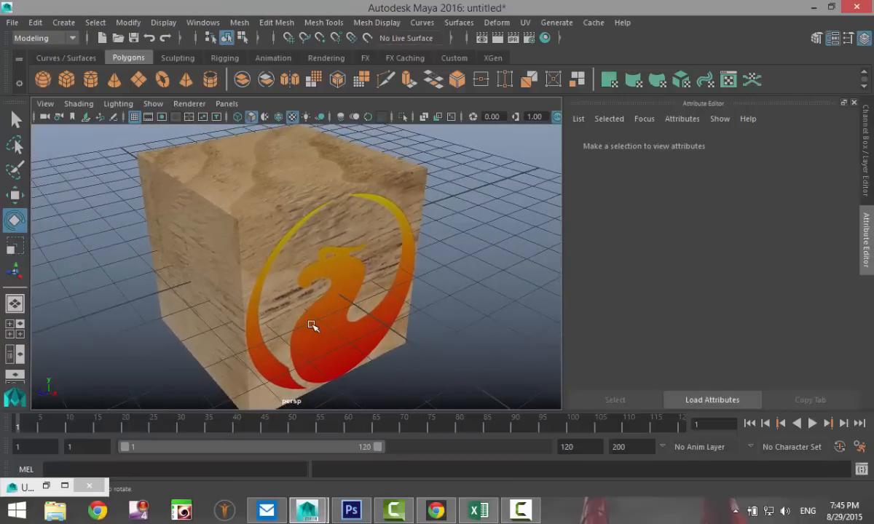
scroll(312, 326, down, 3)
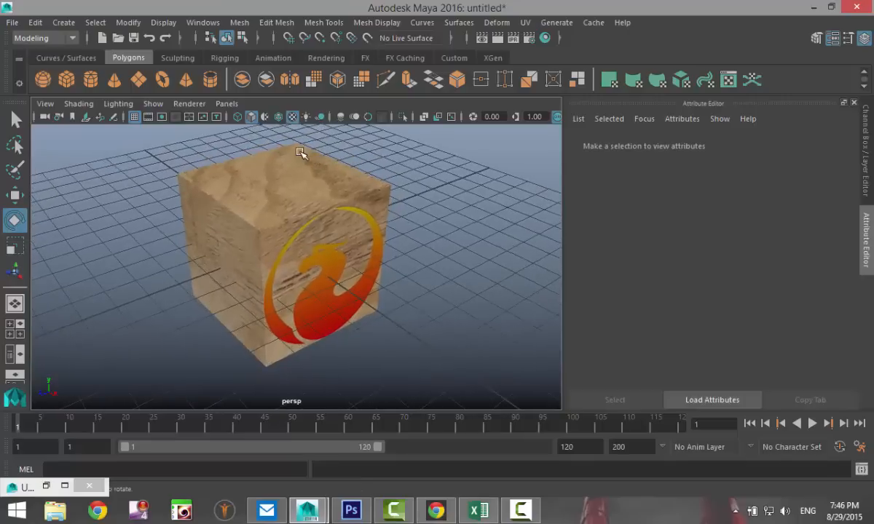
click(305, 159)
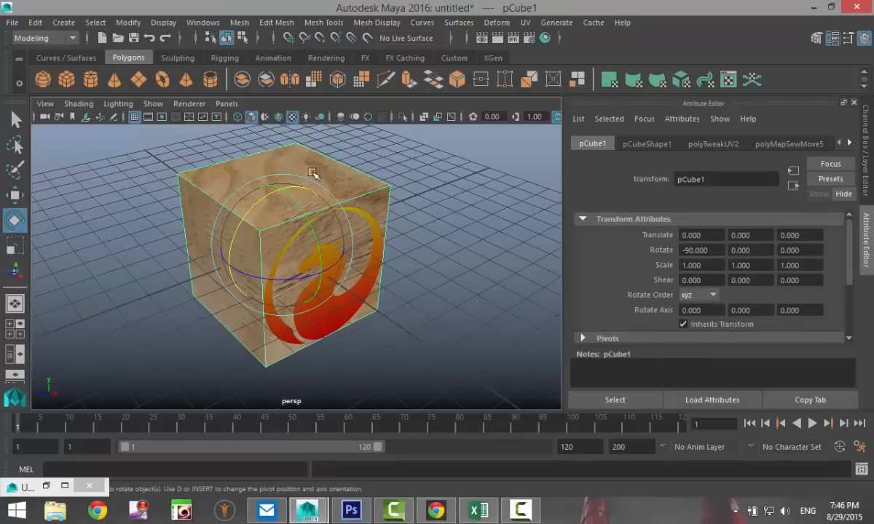
click(849, 144)
click(849, 144)
click(849, 144)
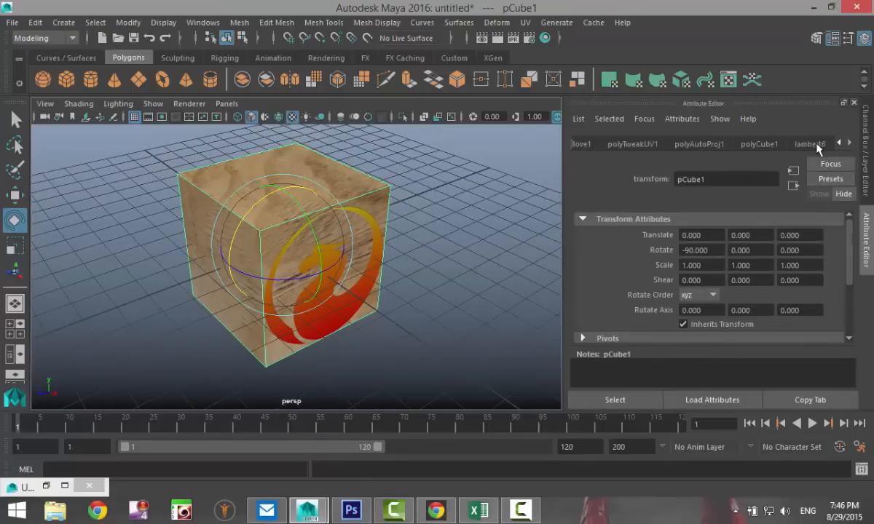
click(816, 145)
scroll(751, 302, down, 2)
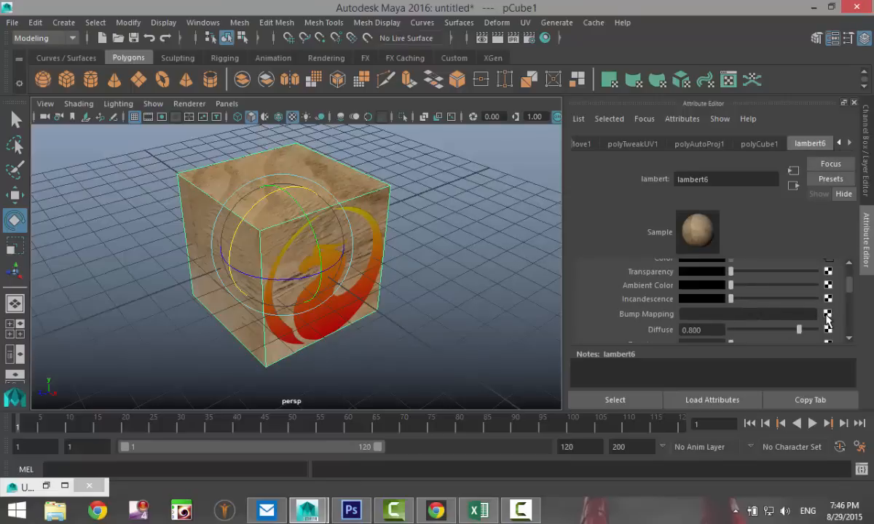
click(827, 317)
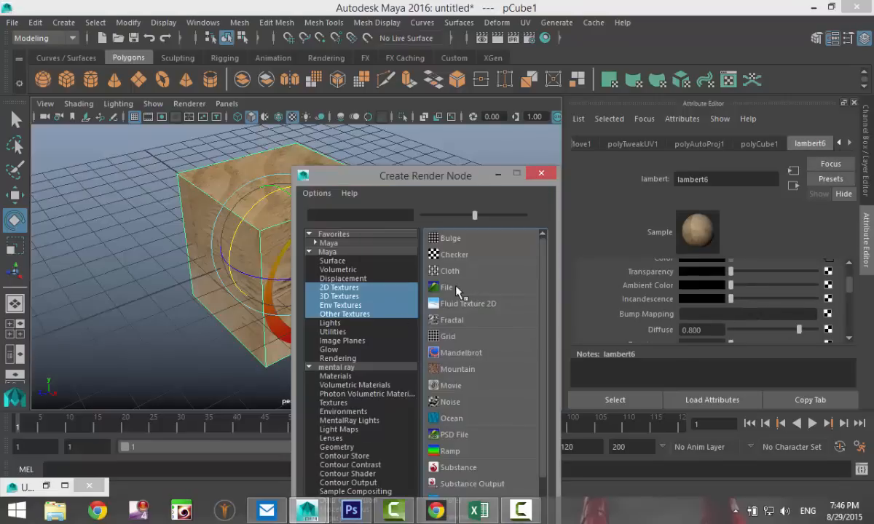
click(457, 290)
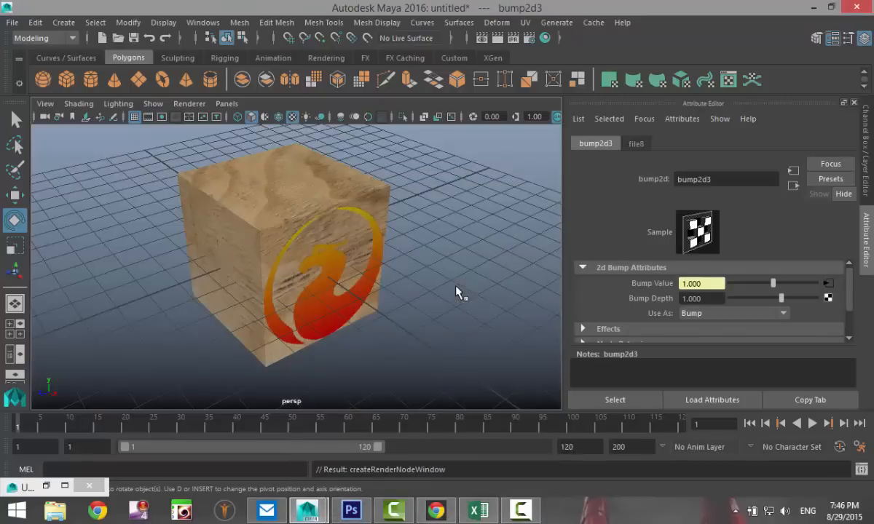
Load wood1024x1024.jpg from the Desktop as the image of the bump's file texture.
click(637, 145)
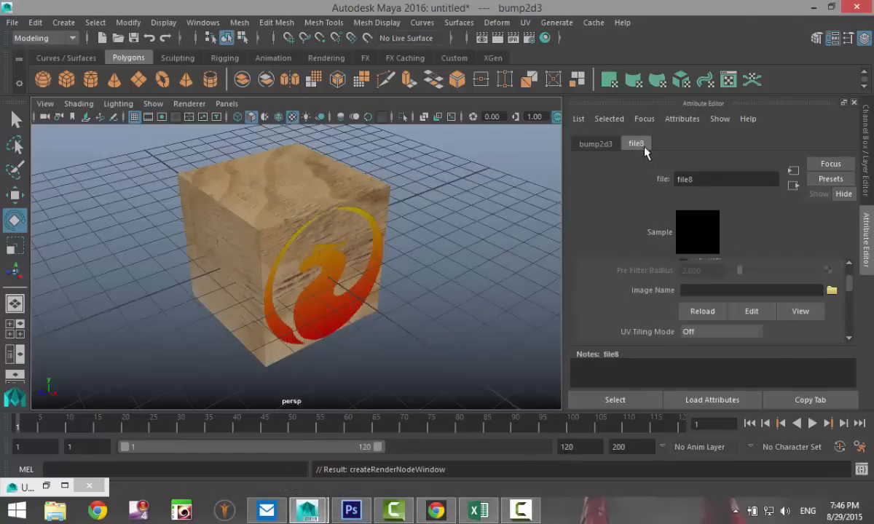
click(832, 291)
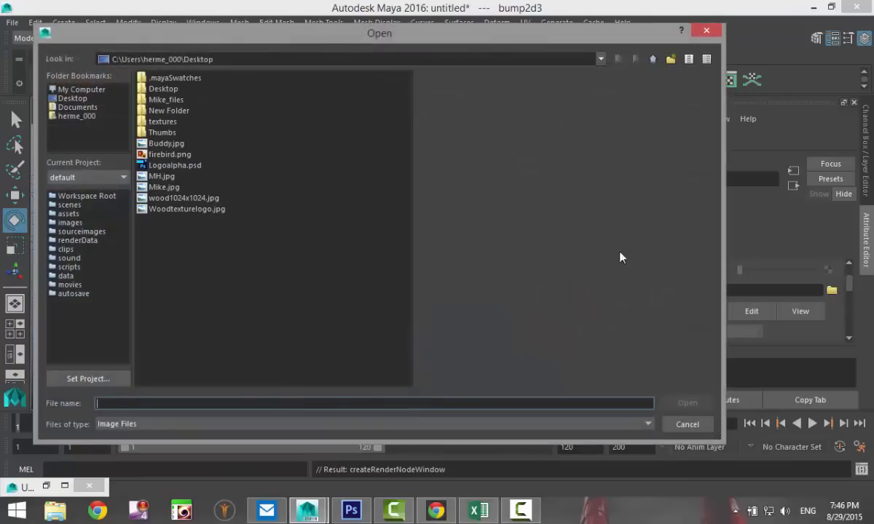
click(181, 199)
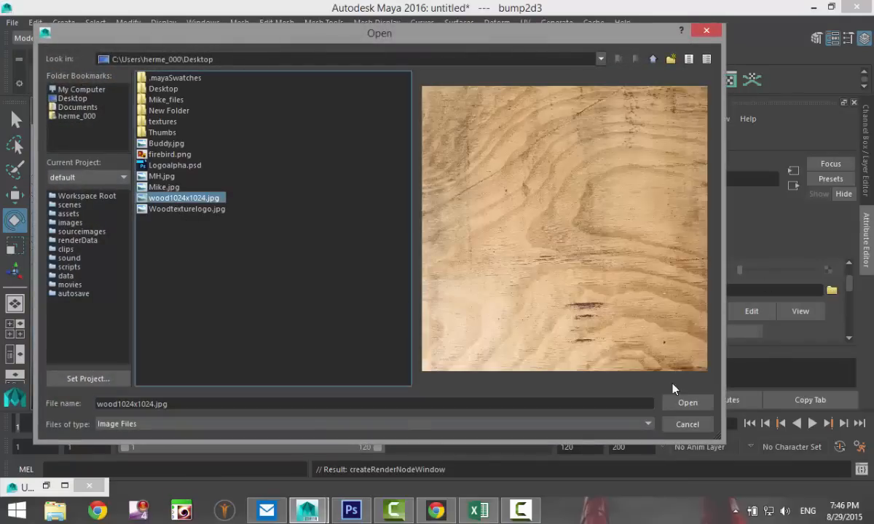
click(688, 405)
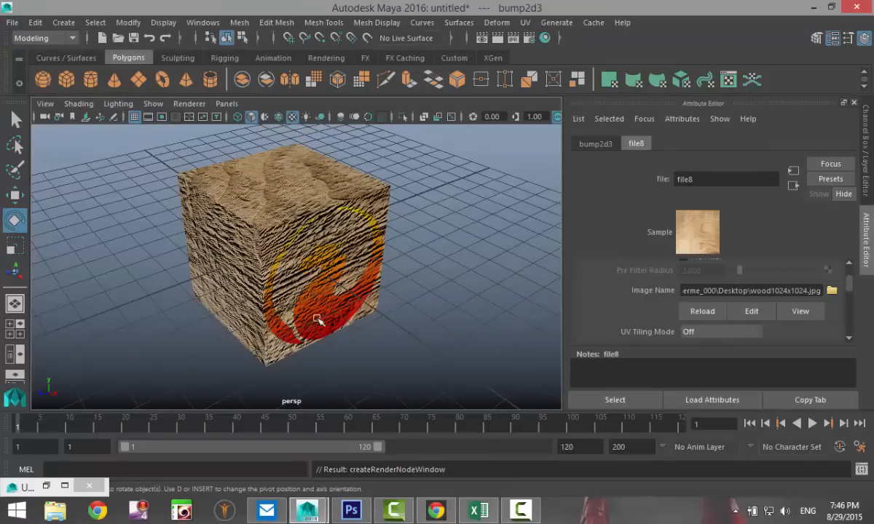
Lower the wood bump's depth to about 0.12 and inspect the logo face up close.
click(596, 144)
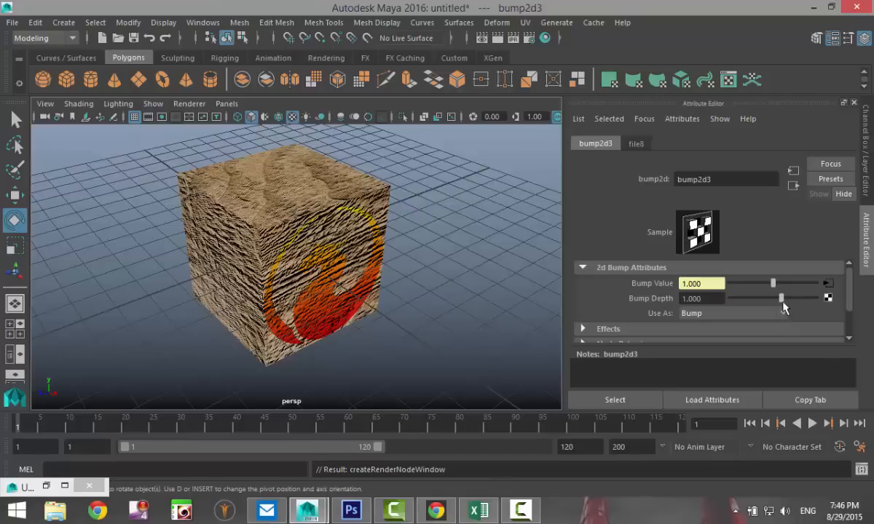
drag(781, 304, 774, 304)
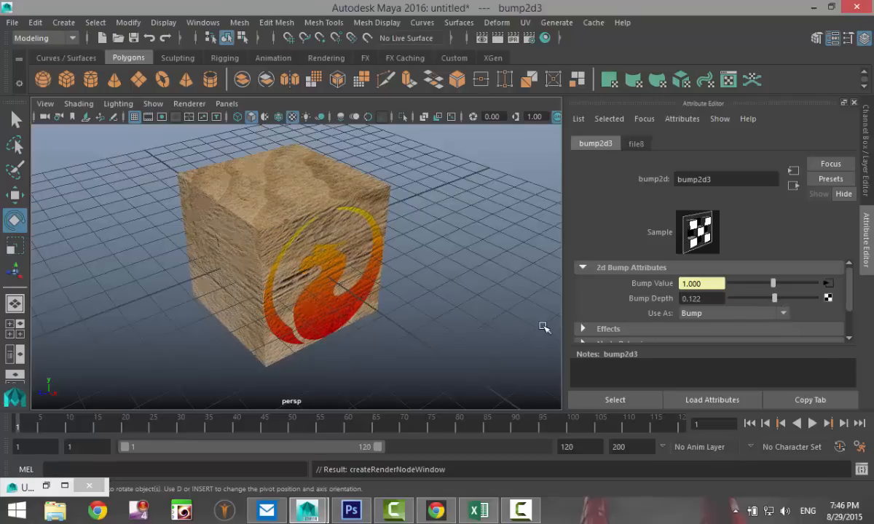
scroll(396, 313, up, 6)
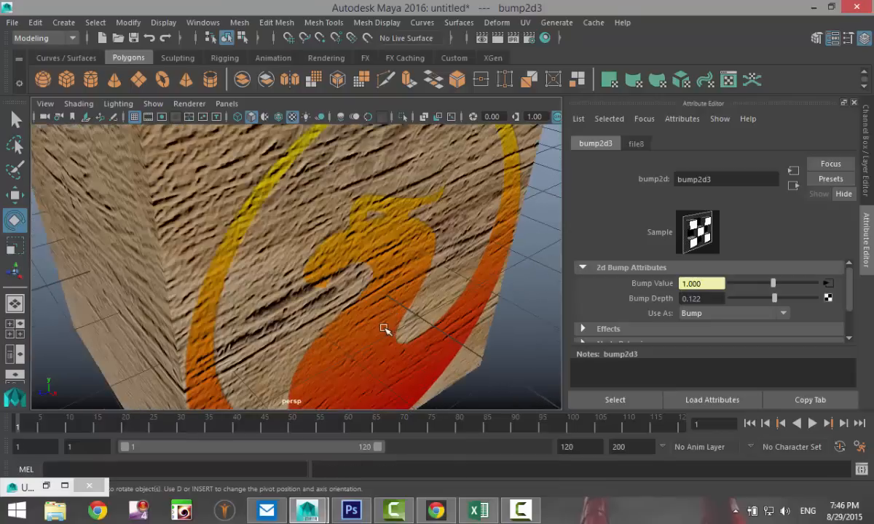
alt+drag(384, 329, 385, 308)
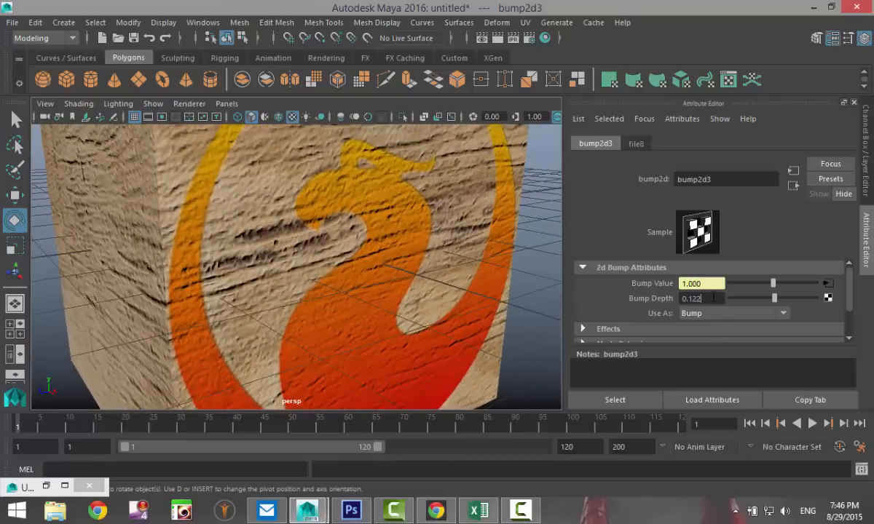
Set the bump depth to 0.05 and check the surface relief from another angle.
click(714, 298)
text(0.05)
key(Return)
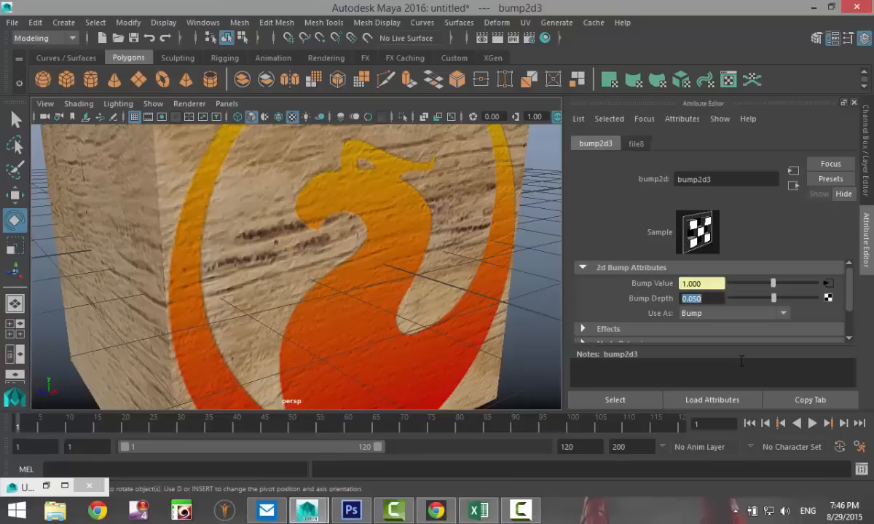
alt+drag(294, 274, 331, 306)
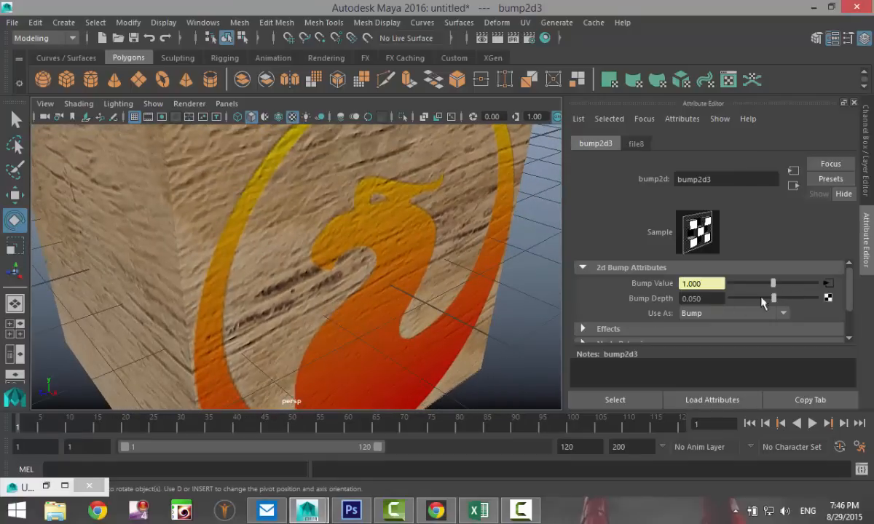
Try a bump depth of 0.07 on the wood texture.
click(717, 298)
text(0.07)
key(Return)
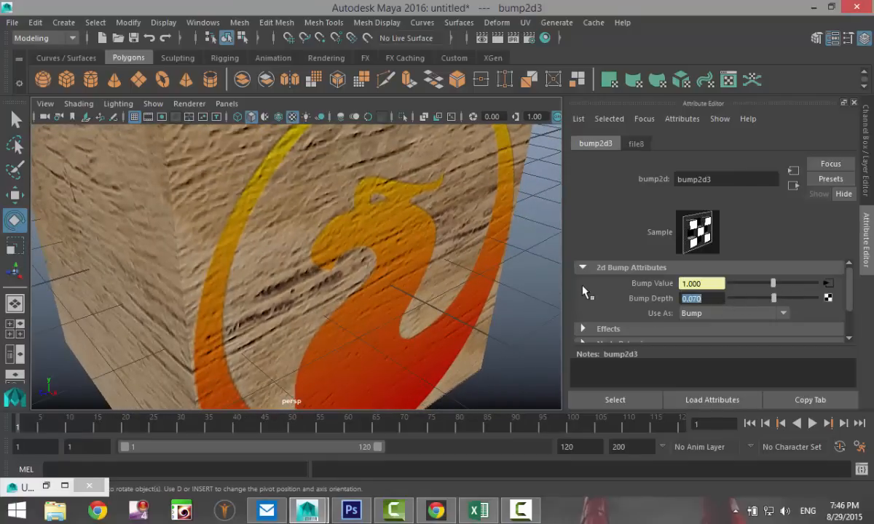
Set the bump depth to 0.055 and review the whole cube.
text(0.055)
key(Return)
scroll(417, 348, down, 5)
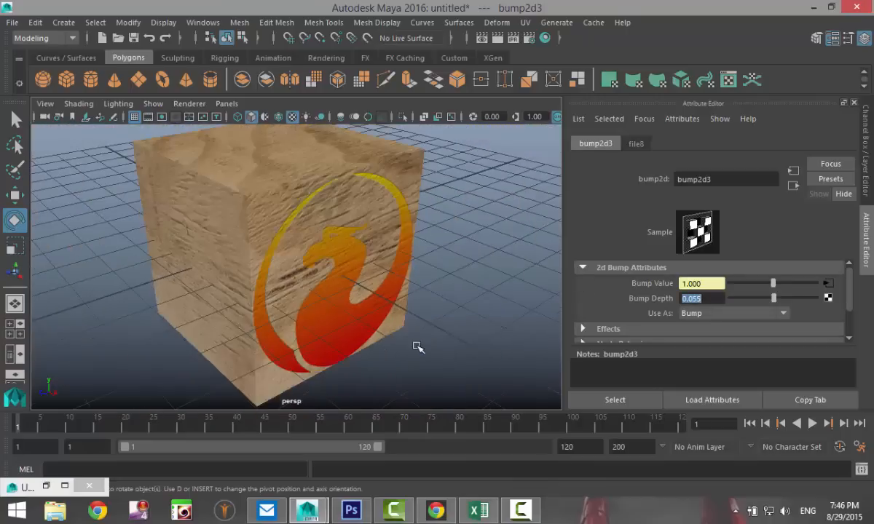
alt+drag(376, 343, 367, 318)
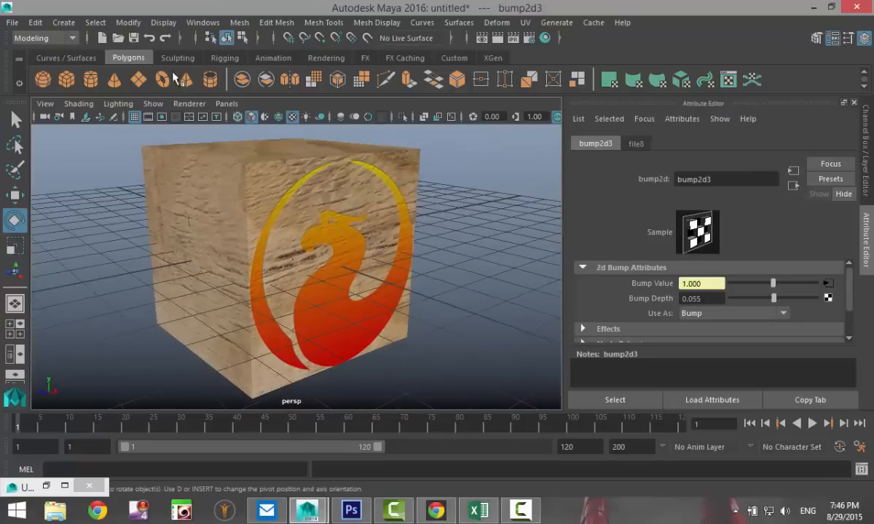
Create a point light and move it out of the cube to in front of the logo face.
click(64, 23)
mouse_move(116, 96)
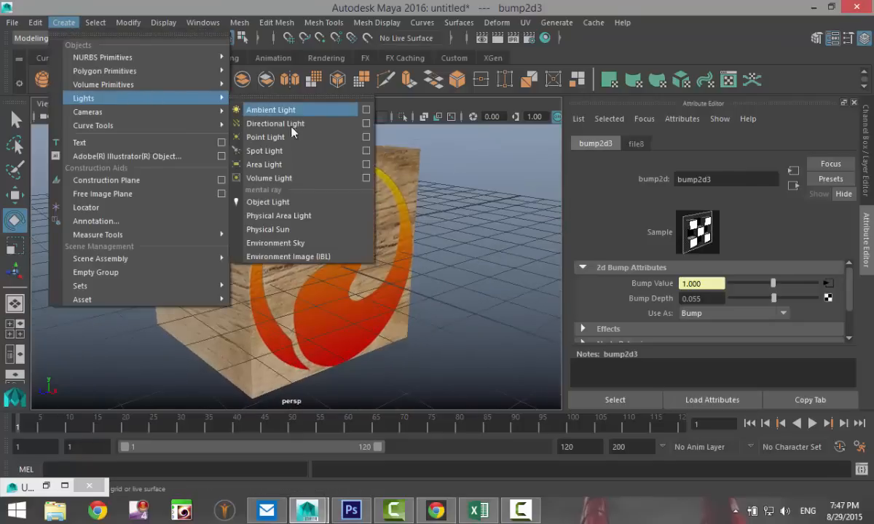
click(296, 144)
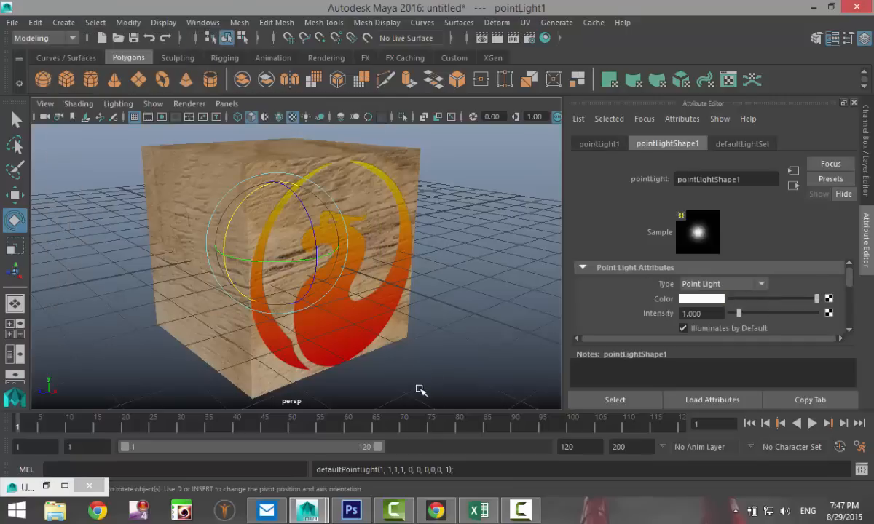
key(w)
drag(313, 250, 446, 347)
Switch the viewport to scene lighting and adjust the point light's height in front of the logo face.
key(7)
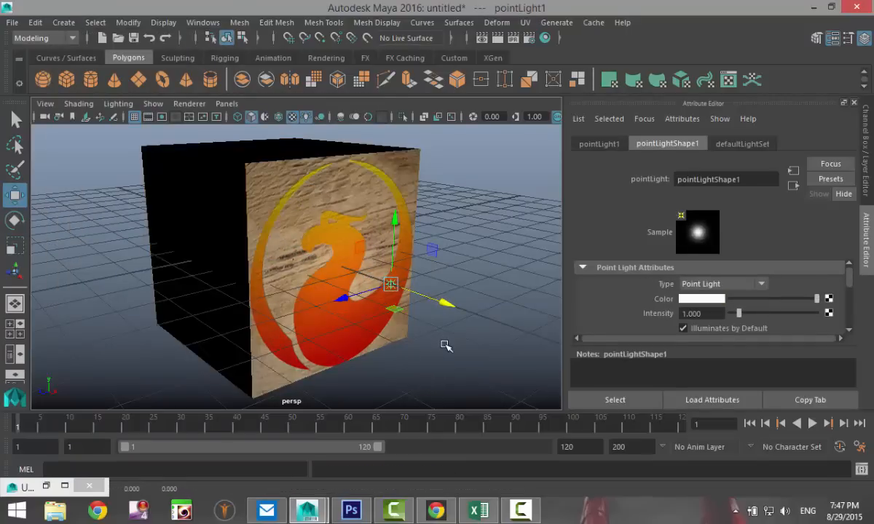
scroll(440, 346, up, 8)
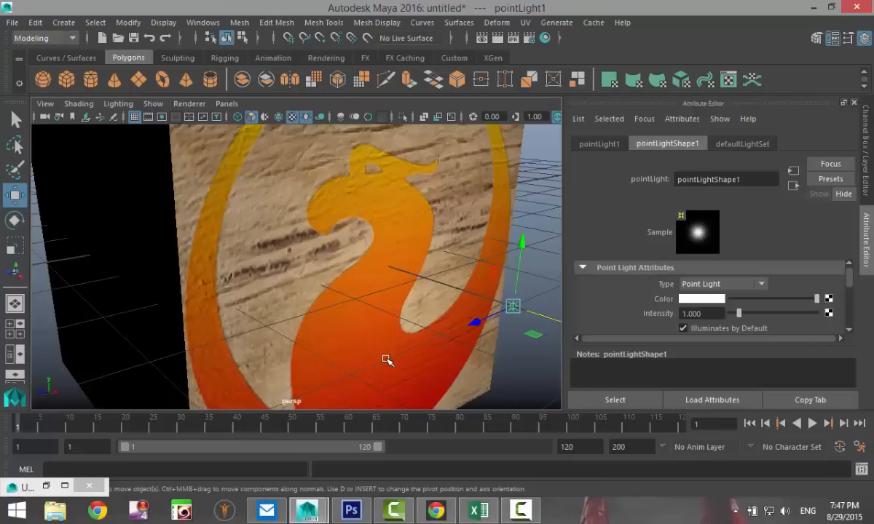
alt+drag(386, 359, 405, 319)
alt+middle_drag(391, 314, 349, 312)
scroll(357, 310, down, 3)
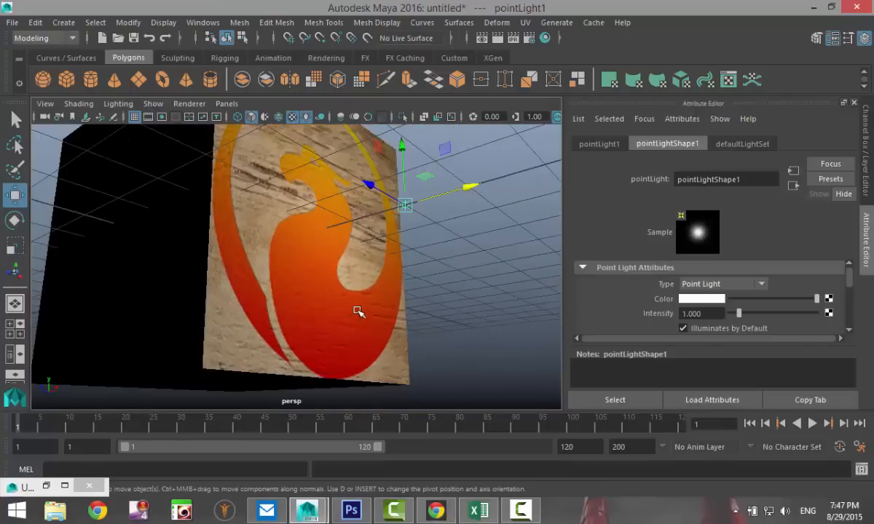
drag(403, 149, 420, 159)
Examine the wood bump relief on the lit logo face up close and from several angles.
scroll(416, 298, up, 5)
alt+middle_drag(413, 342, 394, 239)
alt+drag(402, 292, 335, 313)
alt+middle_drag(300, 294, 352, 329)
scroll(348, 333, down, 5)
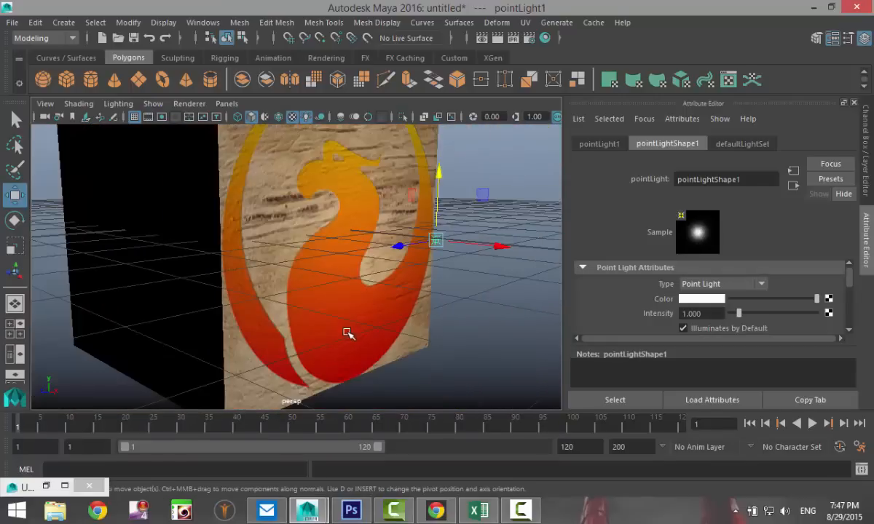
mouse_move(375, 347)
alt+mouse_down()
mouse_move(359, 308)
mouse_move(363, 347)
alt+mouse_up()
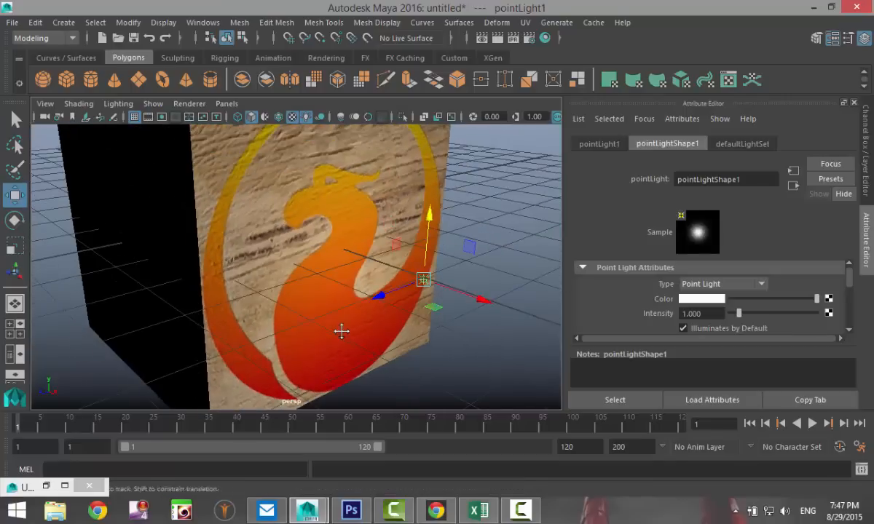
alt+middle_drag(342, 331, 346, 383)
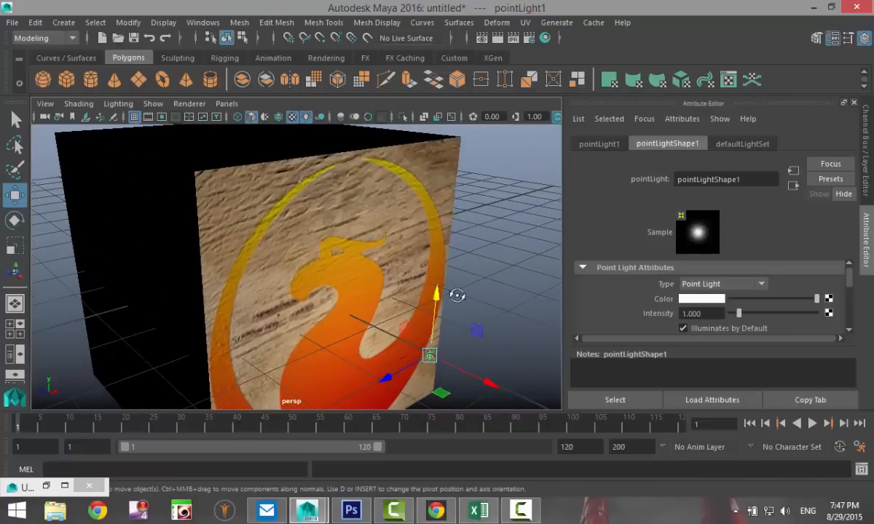
alt+drag(427, 279, 447, 279)
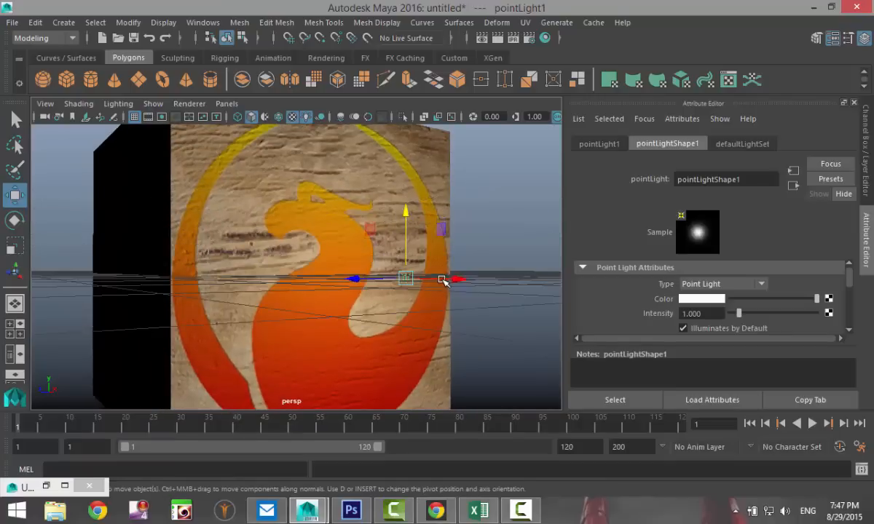
scroll(446, 279, down, 3)
alt+drag(448, 325, 445, 316)
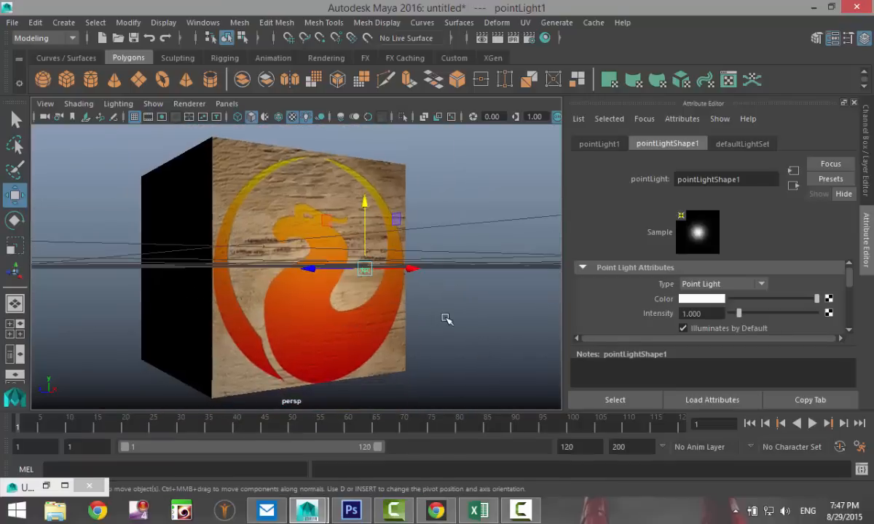
scroll(446, 318, up, 3)
scroll(447, 317, down, 3)
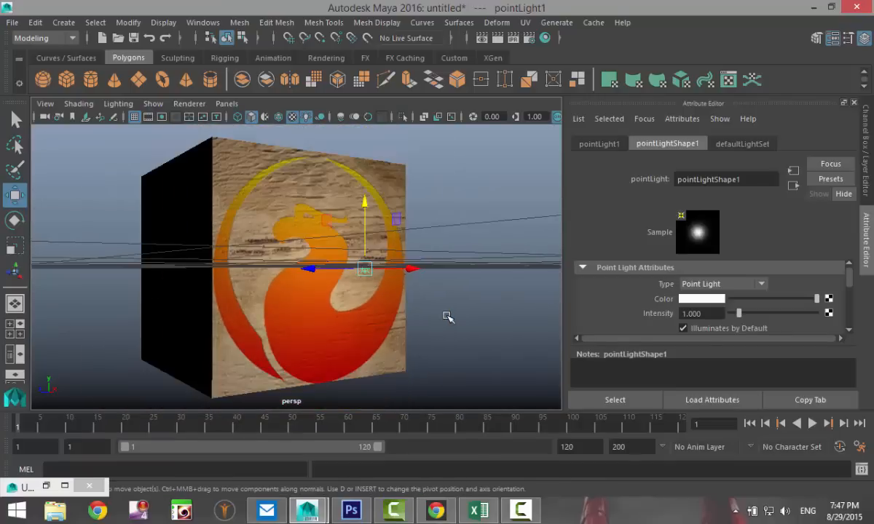